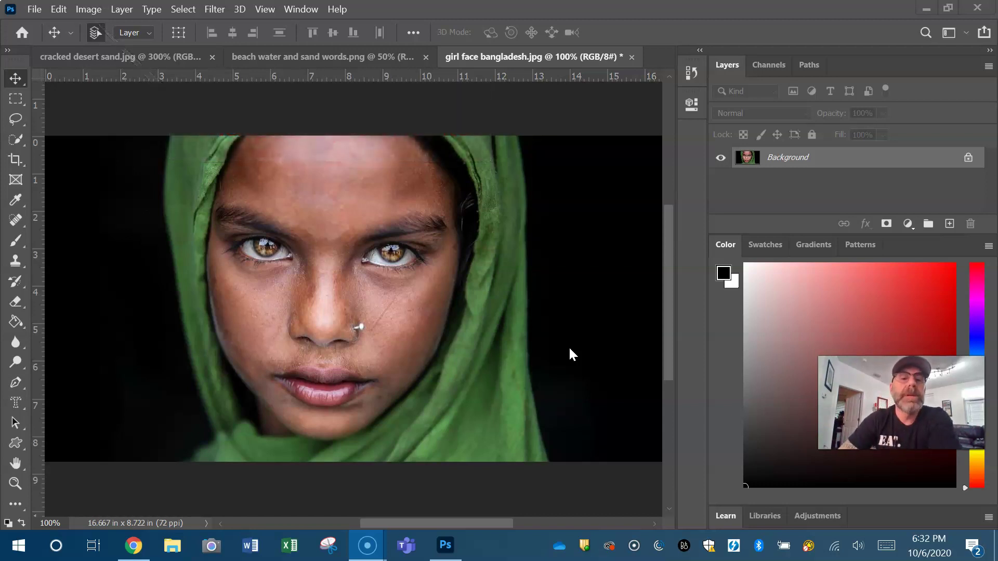
# - Switch to the beach VACATION photo and float the tools panel as a two-column panel
pyautogui.click(272, 57)
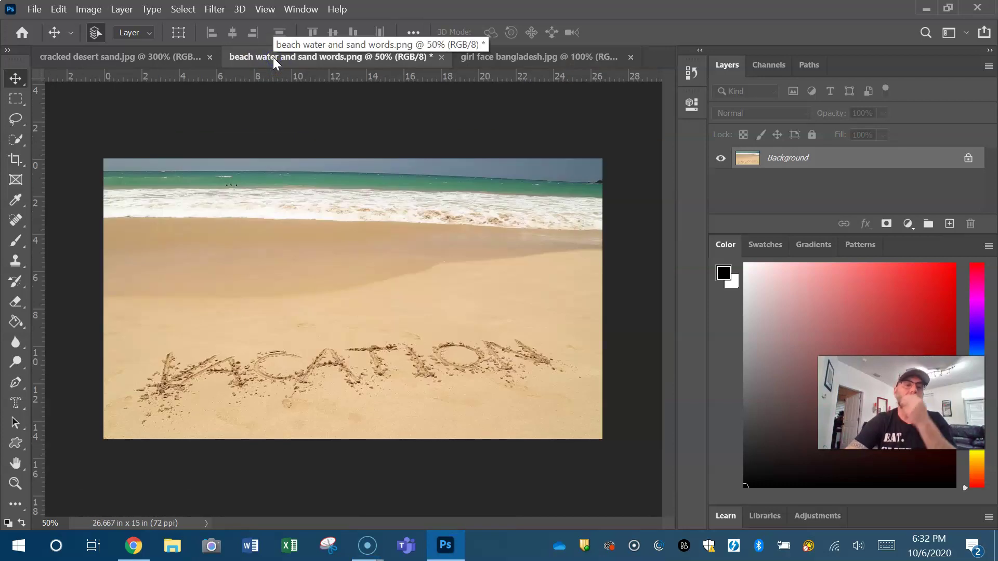
pyautogui.click(10, 52)
pyautogui.moveTo(24, 52); pyautogui.dragTo(128, 101)
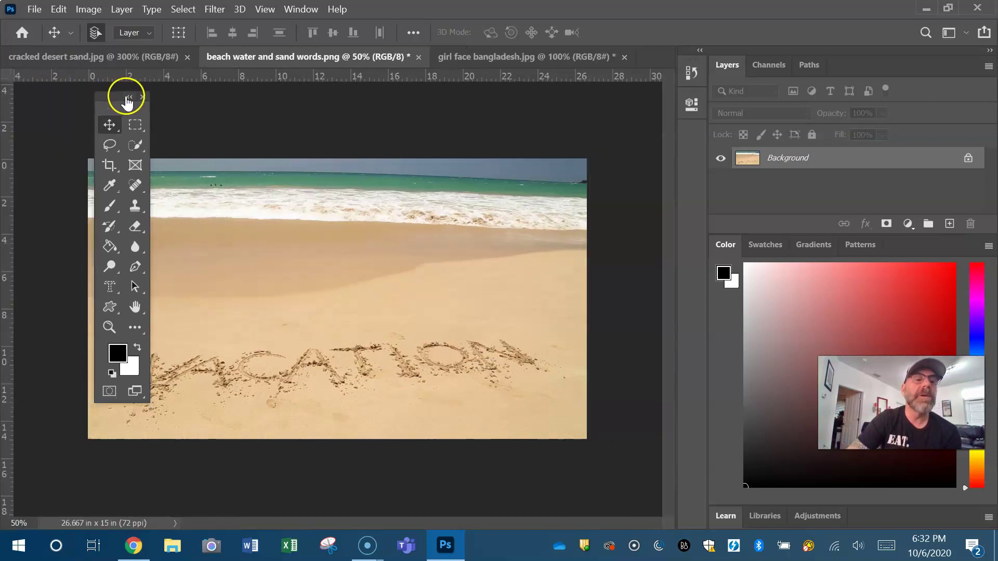
pyautogui.doubleClick(124, 96)
pyautogui.click(102, 98)
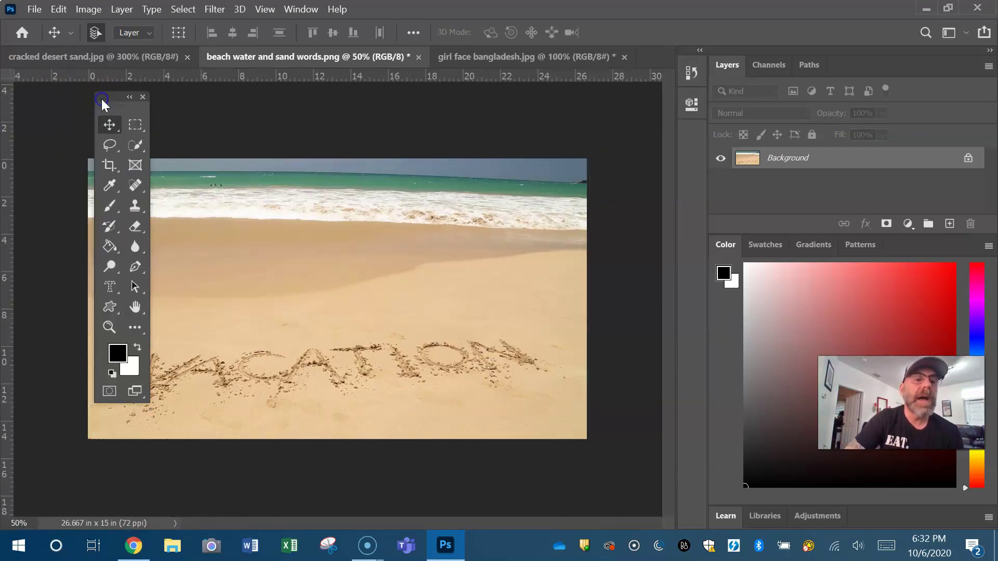
pyautogui.moveTo(101, 98); pyautogui.dragTo(45, 104)
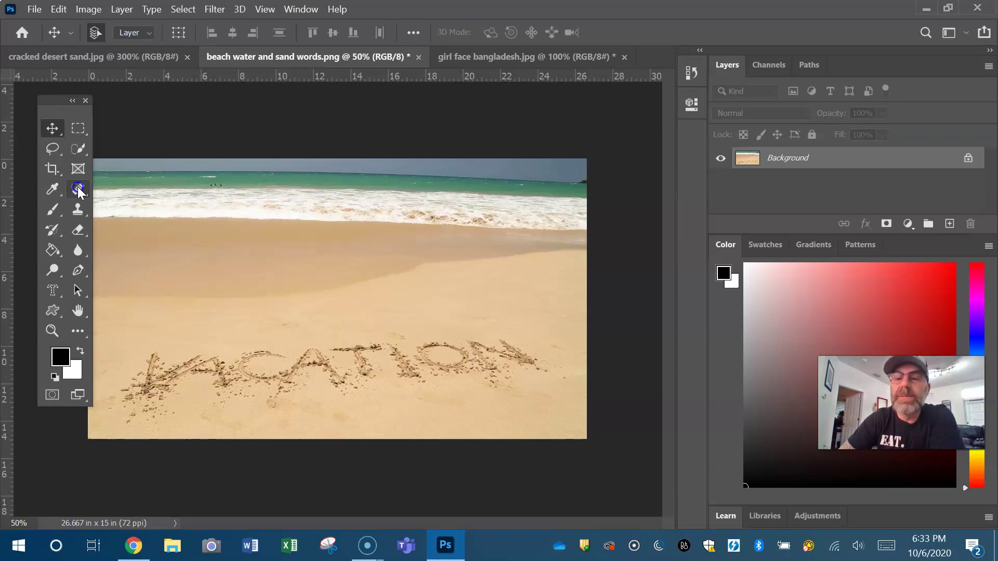
# - Pick the Spot Healing Brush from the healing tools flyout
pyautogui.click(79, 189)
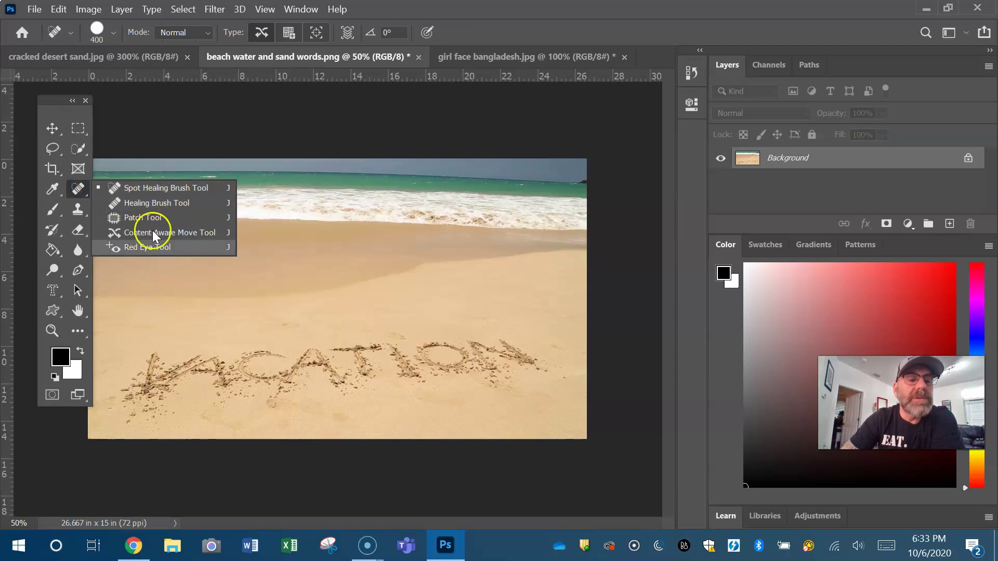
pyautogui.click(154, 231)
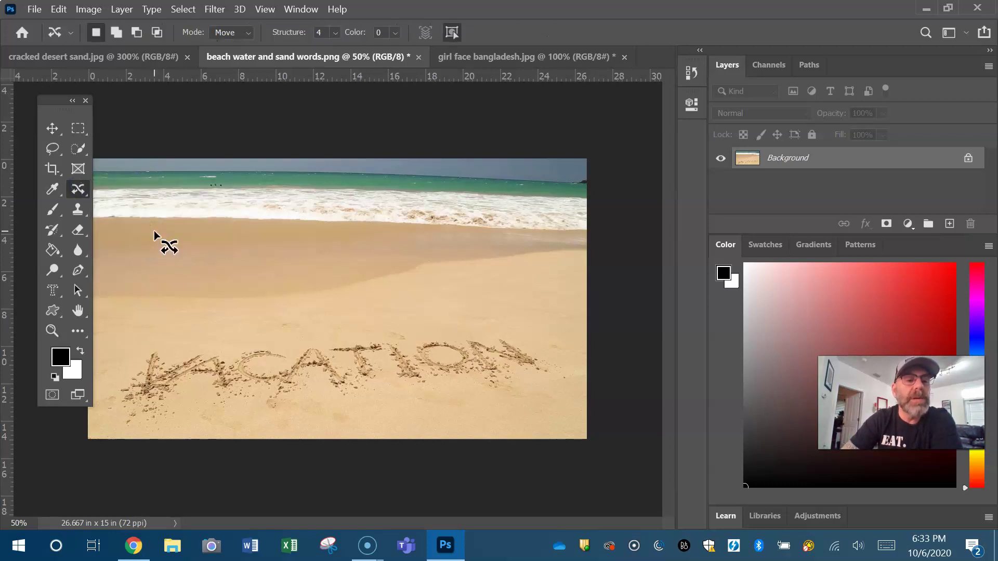
pyautogui.rightClick(86, 192)
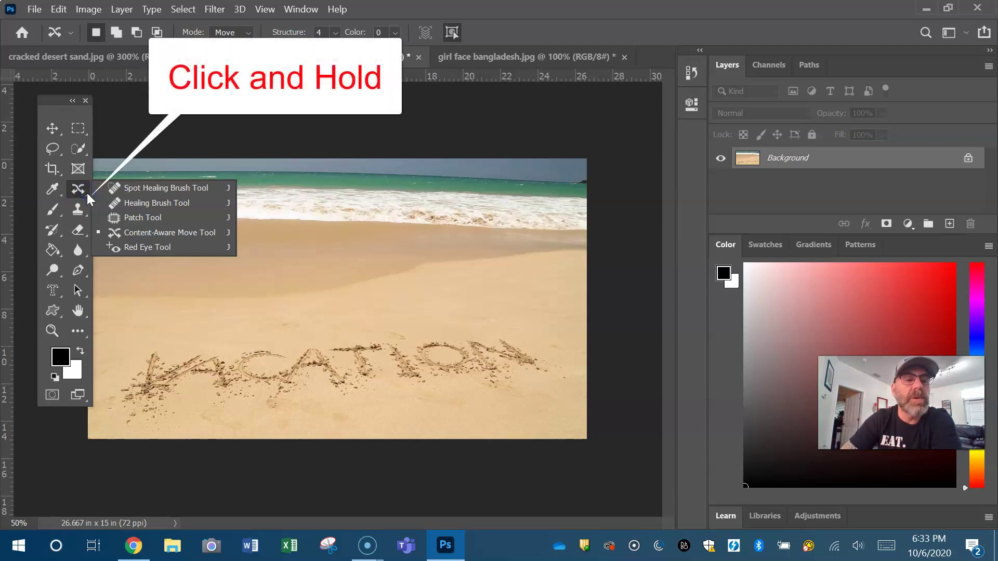
pyautogui.click(173, 188)
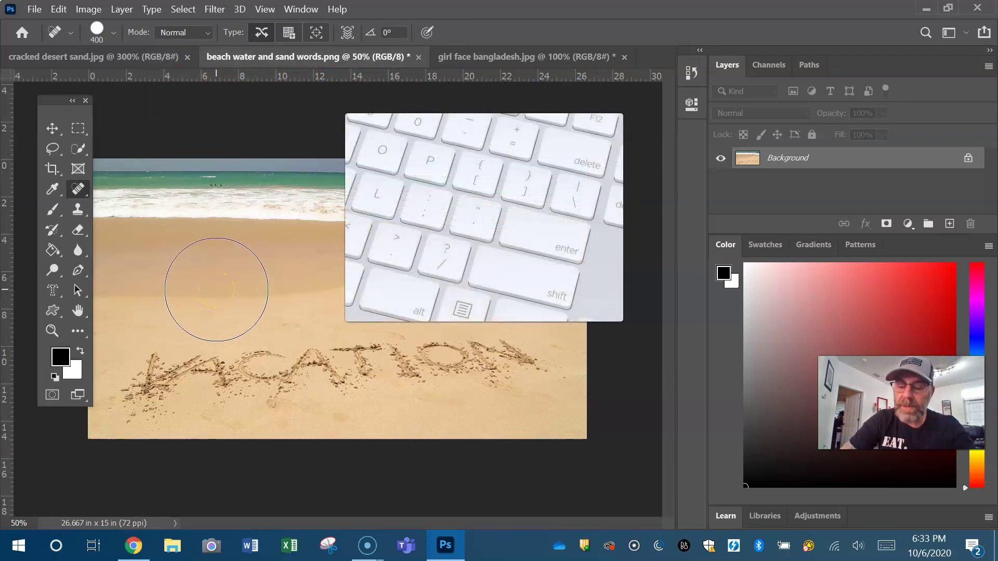
# - Size the spot healing brush to 250 and test it on plain sand
pyautogui.press(']')
pyautogui.press(']')
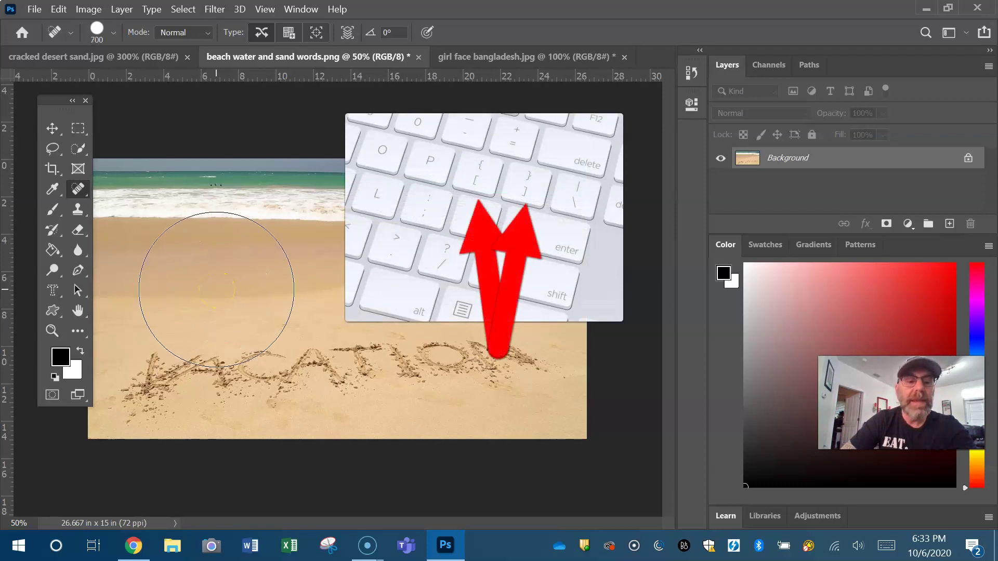
pyautogui.press(']')
pyautogui.press('[')
pyautogui.press('[')
pyautogui.press('[')
pyautogui.press('[')
pyautogui.press('[')
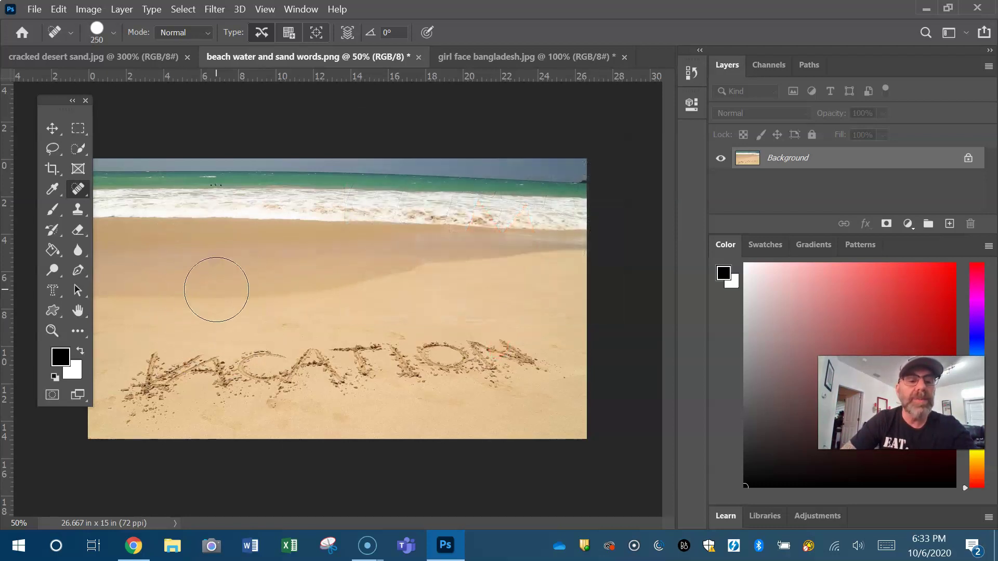
pyautogui.moveTo(201, 334); pyautogui.dragTo(469, 367)
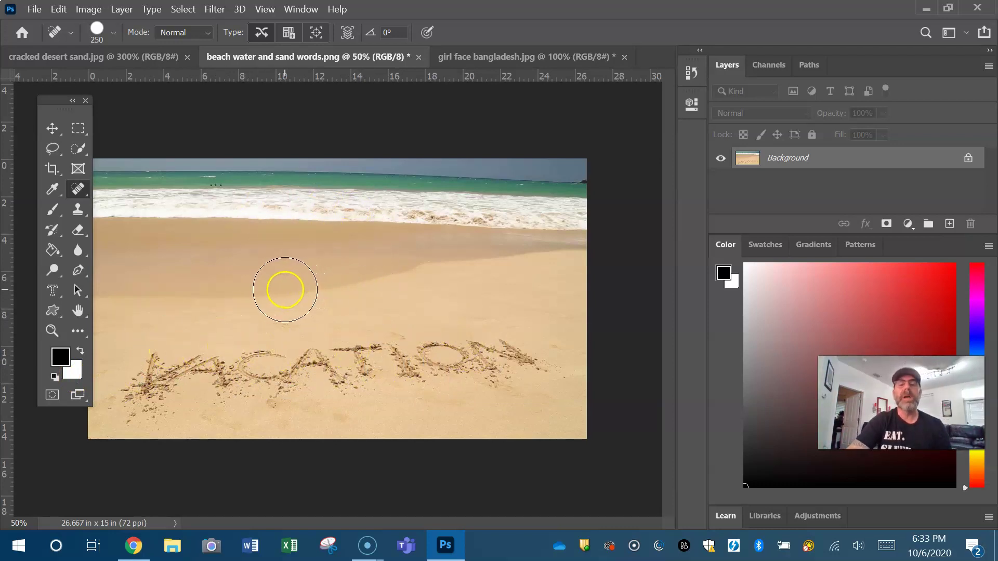
pyautogui.click(226, 294)
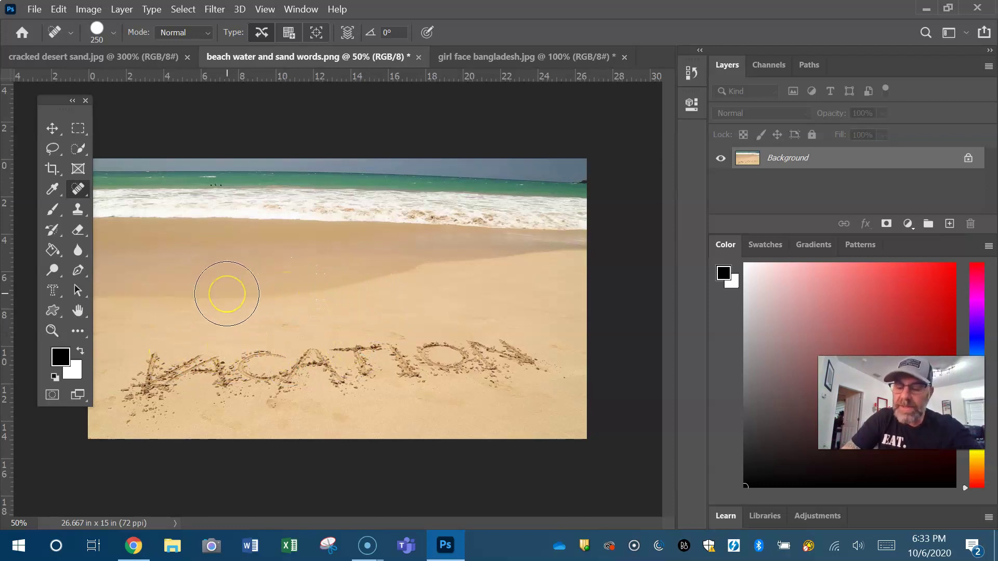
# - Raise the healing brush to 400 and paint across the whole VACATION word
pyautogui.press(']')
pyautogui.press(']')
pyautogui.moveTo(211, 307)
pyautogui.mouseDown()
pyautogui.moveTo(159, 372)
pyautogui.moveTo(239, 391)
pyautogui.moveTo(178, 370)
pyautogui.moveTo(357, 397)
pyautogui.moveTo(495, 360)
pyautogui.moveTo(390, 357)
pyautogui.moveTo(139, 388)
pyautogui.mouseUp()
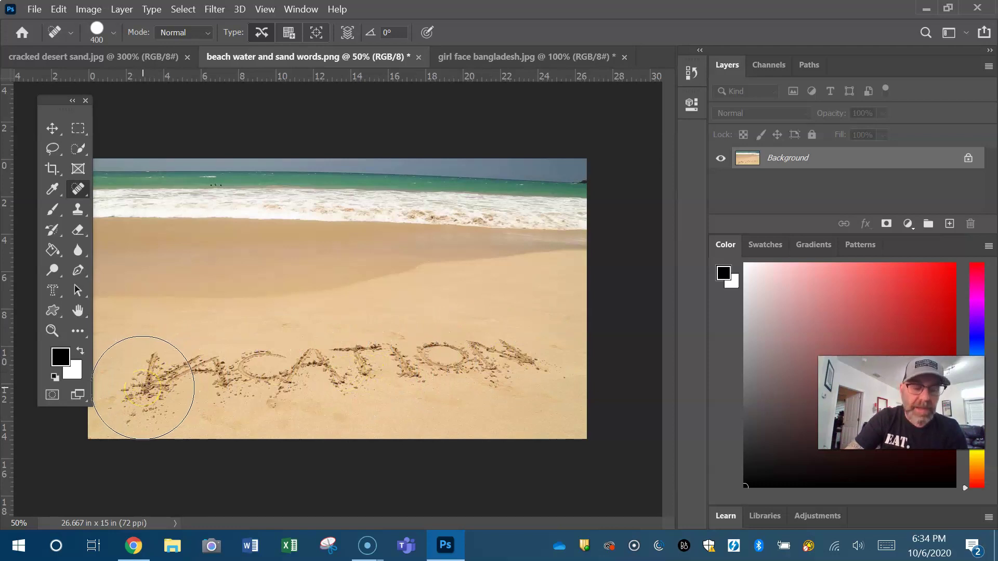
pyautogui.moveTo(143, 388); pyautogui.dragTo(539, 363)
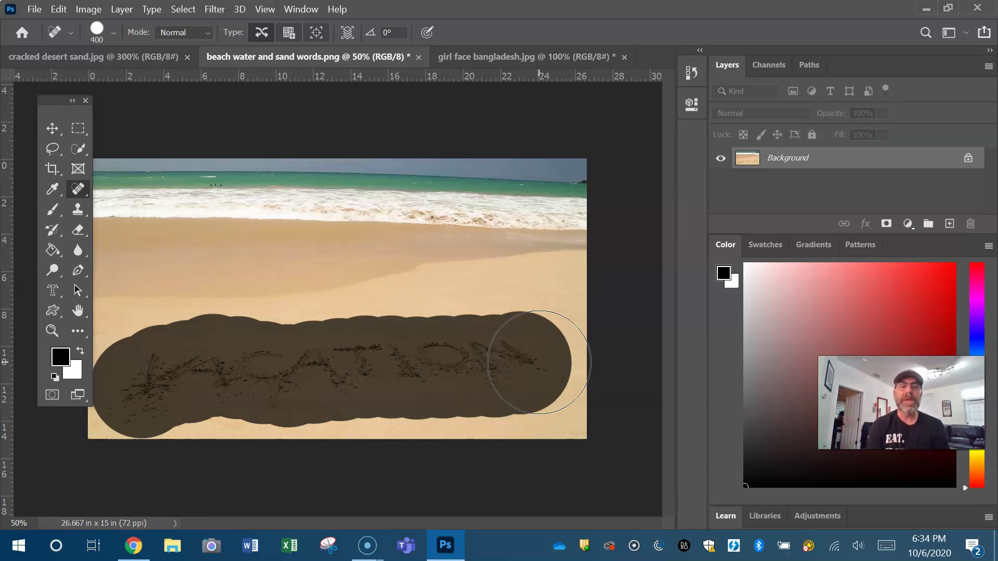
pyautogui.moveTo(539, 363); pyautogui.dragTo(538, 363)
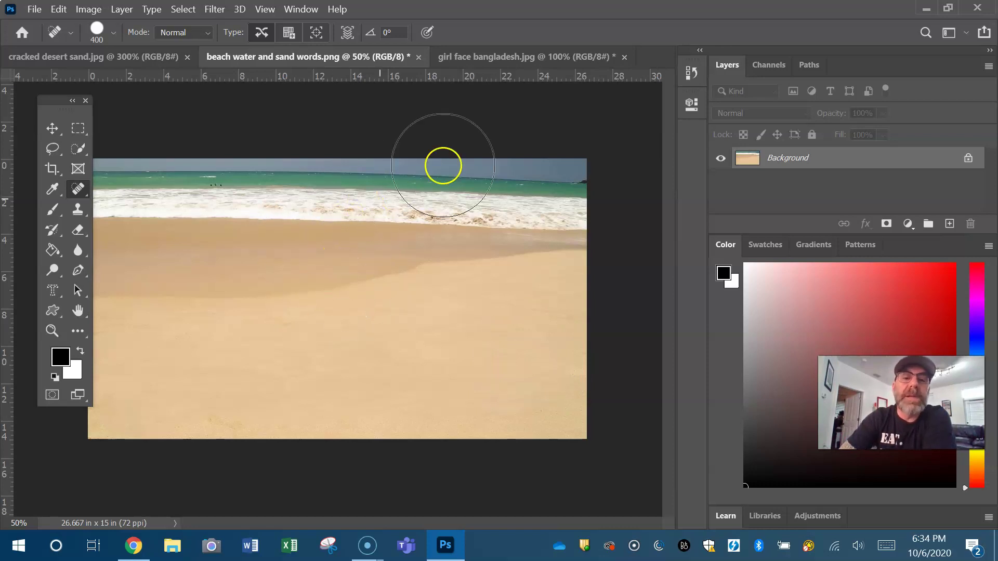
# - Return to the girl face photo and shrink the healing brush to 175
pyautogui.click(493, 56)
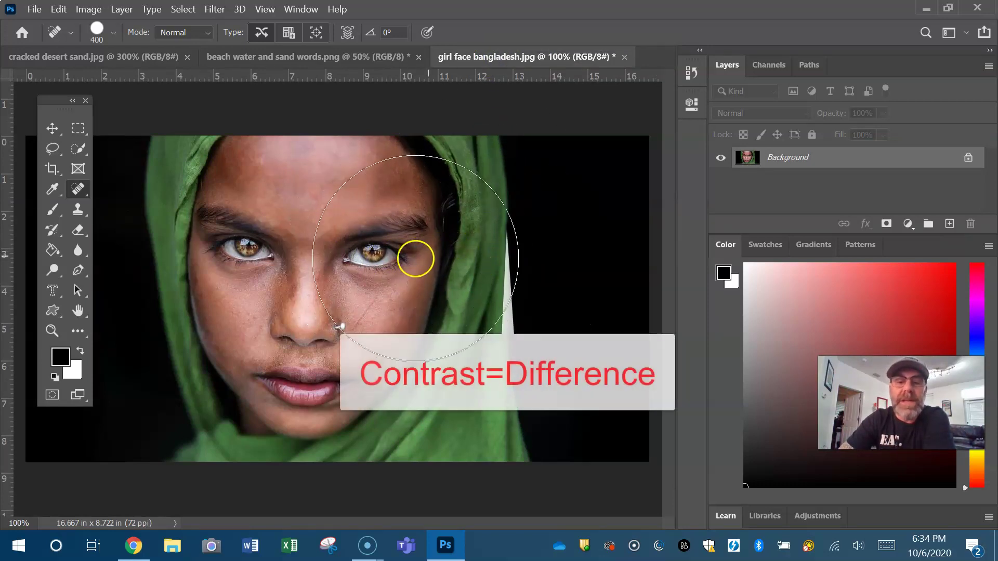
pyautogui.press('[')
pyautogui.press('[')
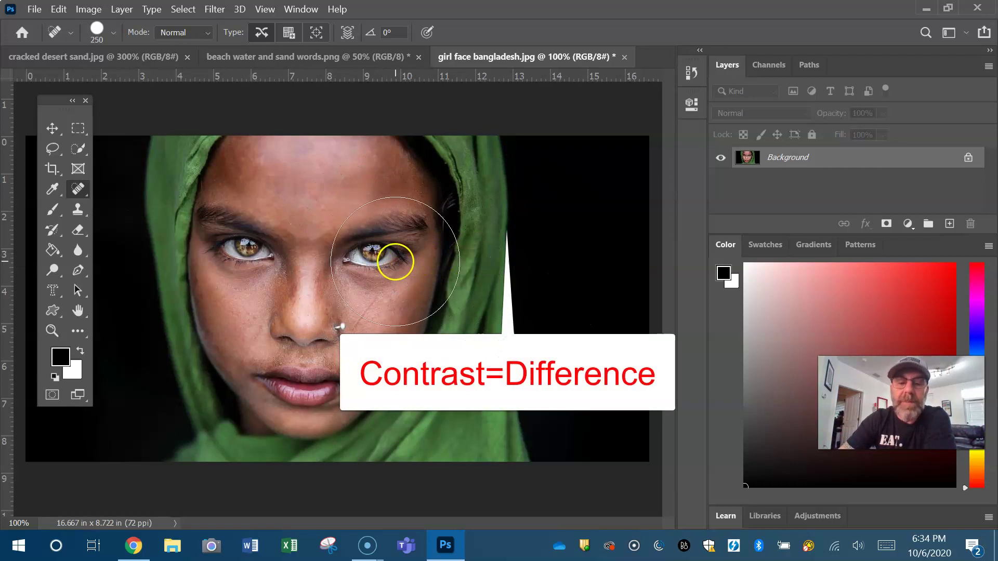
pyautogui.press('[')
pyautogui.press('[')
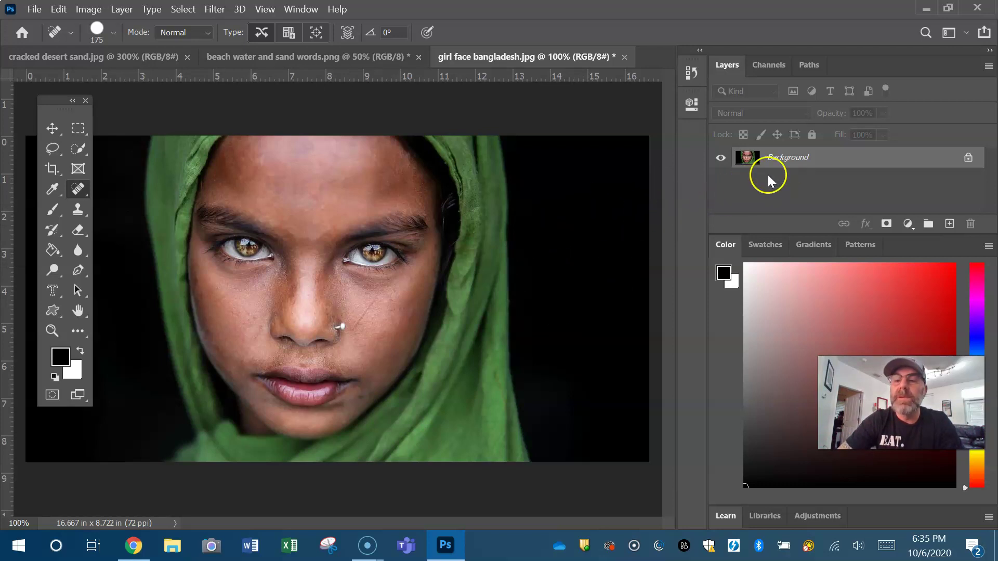
# - Convert the Background into an editable Layer 0
pyautogui.rightClick(830, 158)
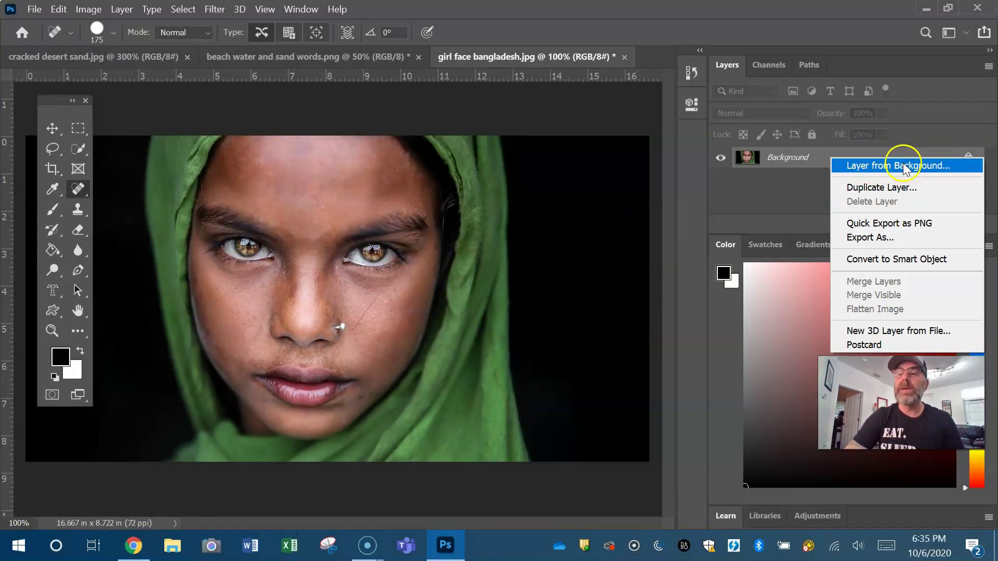
pyautogui.click(904, 166)
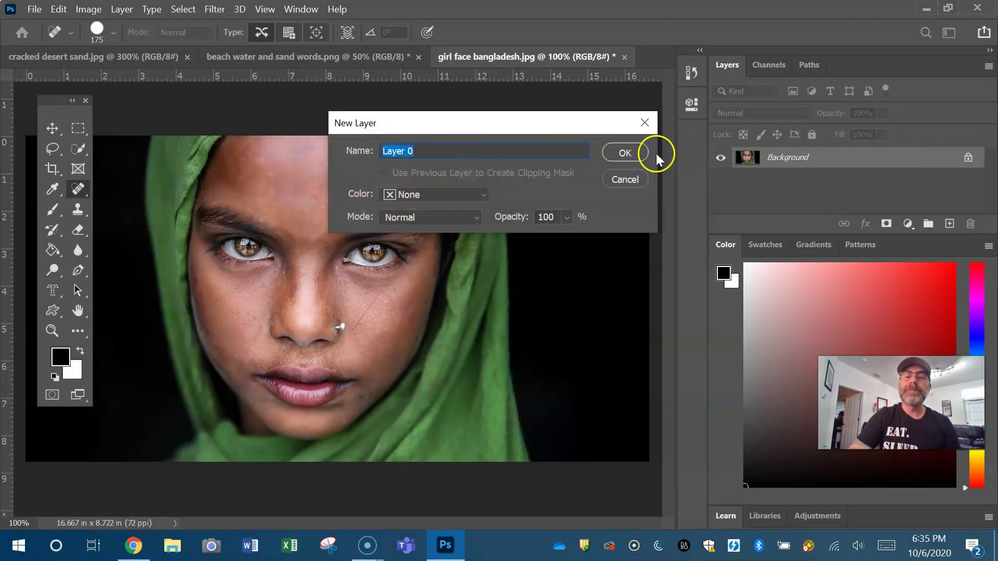
pyautogui.click(629, 152)
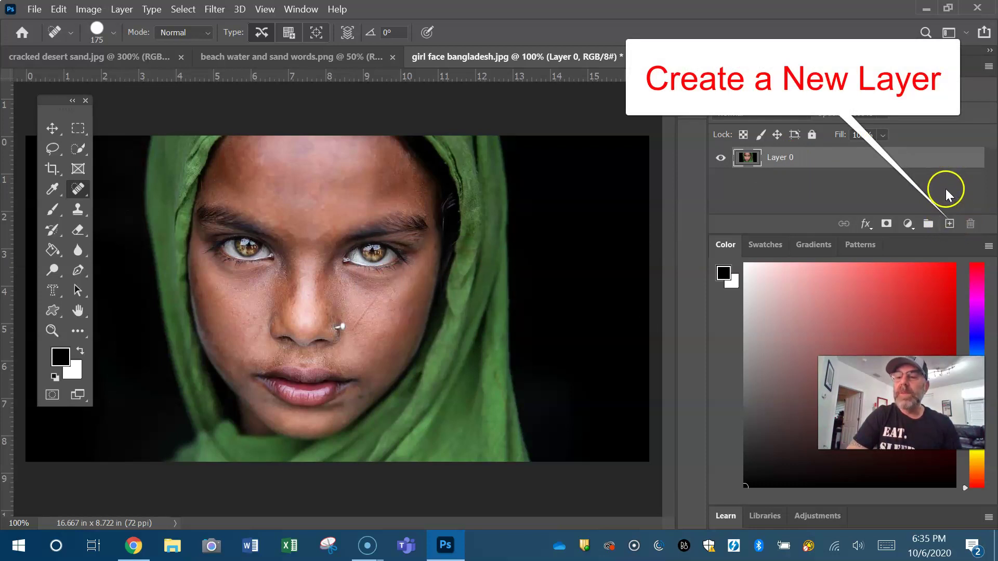
# - Add an empty Layer 1 beneath Layer 0 and select Layer 0
pyautogui.click(949, 224)
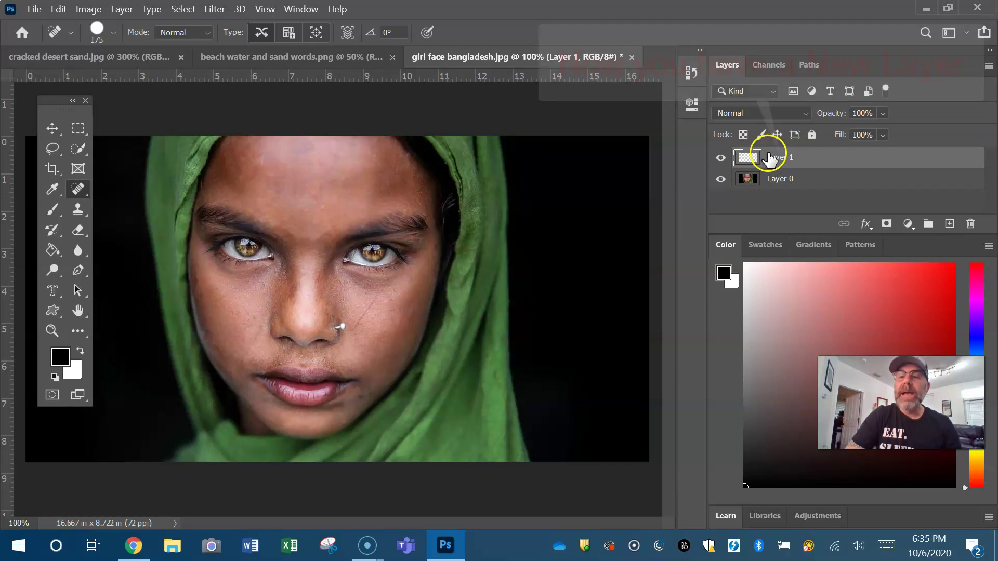
pyautogui.moveTo(779, 158); pyautogui.dragTo(782, 179)
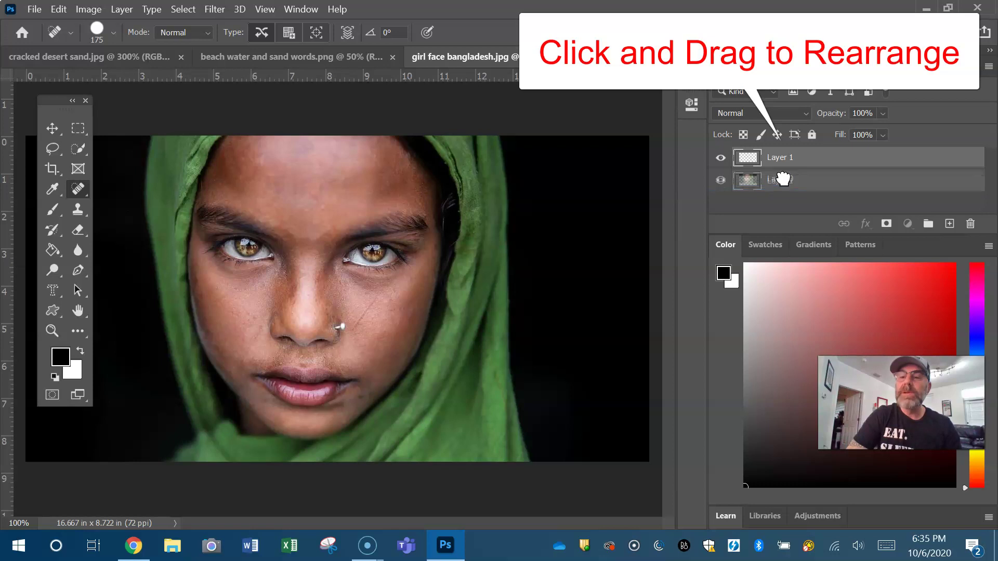
pyautogui.moveTo(783, 179); pyautogui.dragTo(781, 183)
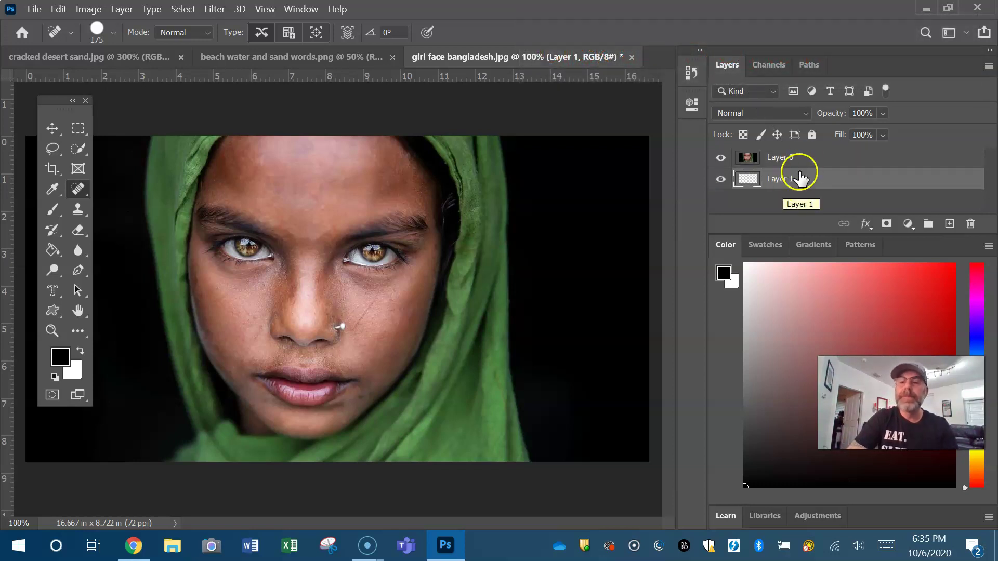
pyautogui.click(806, 156)
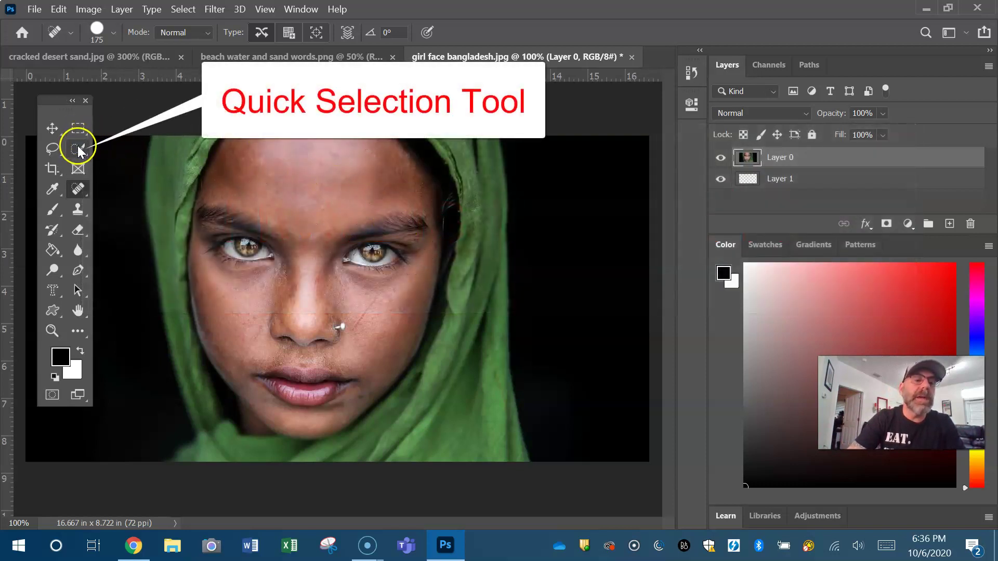
# - Quick-select and delete the black background around the girl, then deselect
pyautogui.click(77, 148)
pyautogui.moveTo(615, 196)
pyautogui.mouseDown()
pyautogui.moveTo(597, 214)
pyautogui.moveTo(597, 276)
pyautogui.mouseUp()
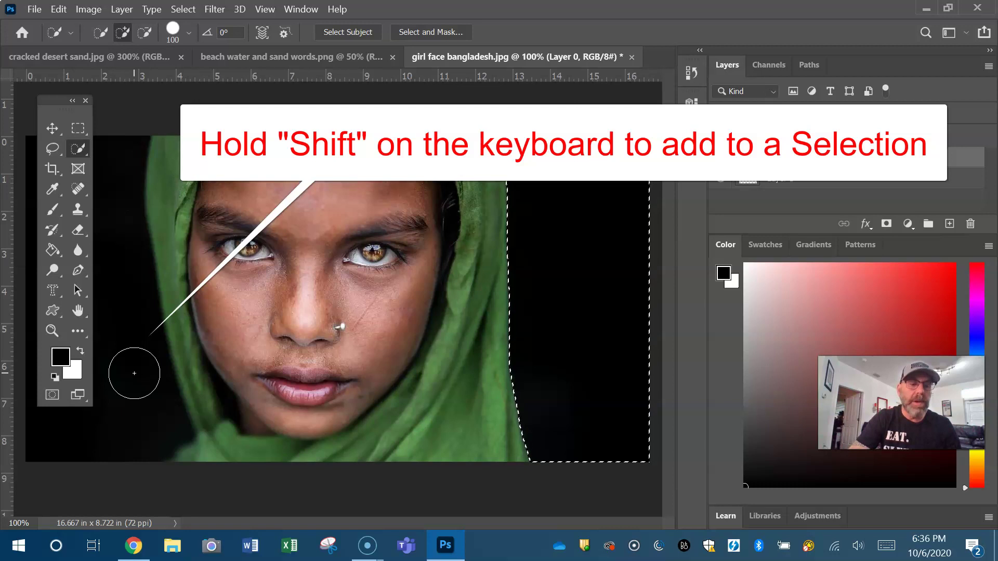
pyautogui.moveTo(133, 371); pyautogui.dragTo(98, 290)
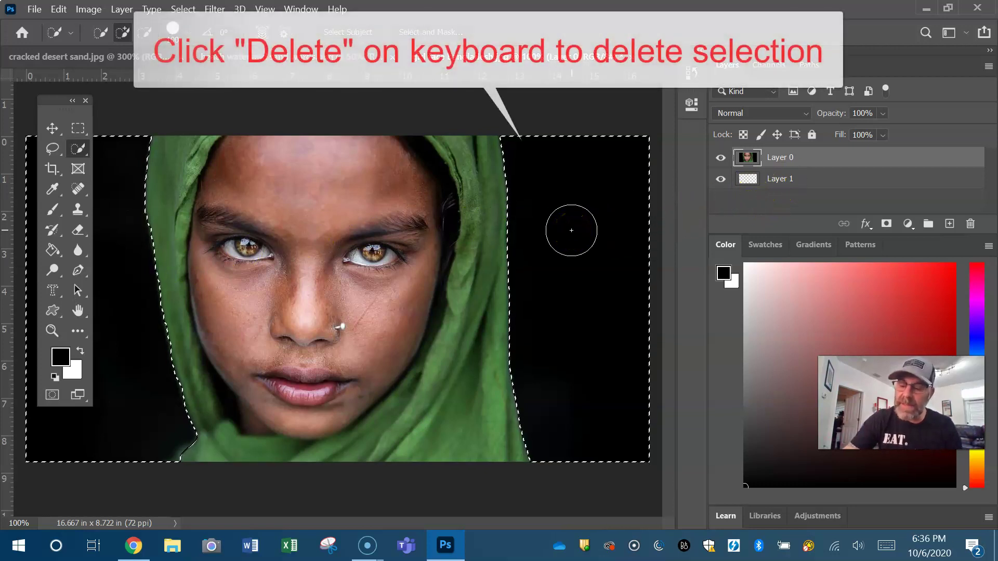
pyautogui.press('Delete')
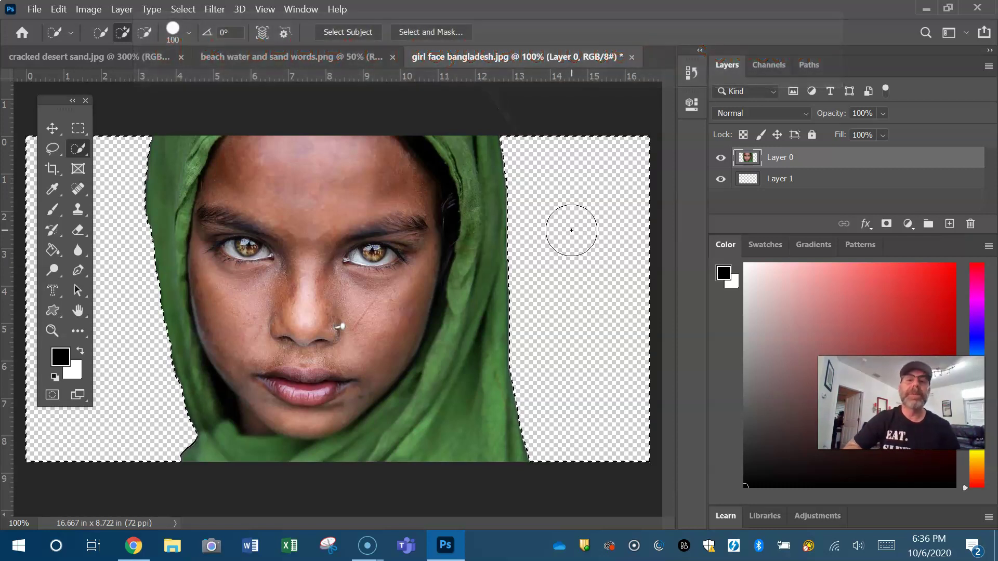
pyautogui.click(525, 216)
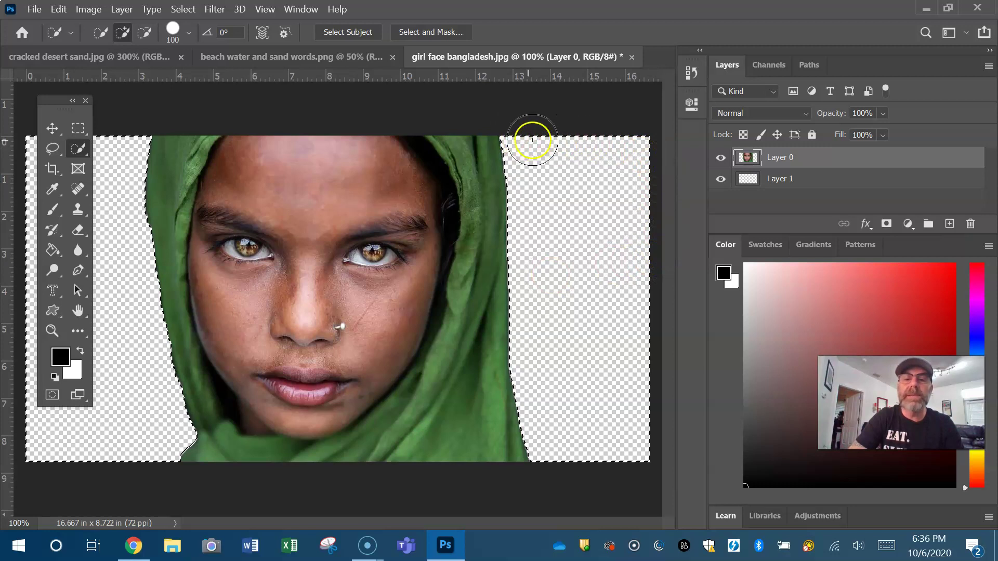
pyautogui.click(183, 9)
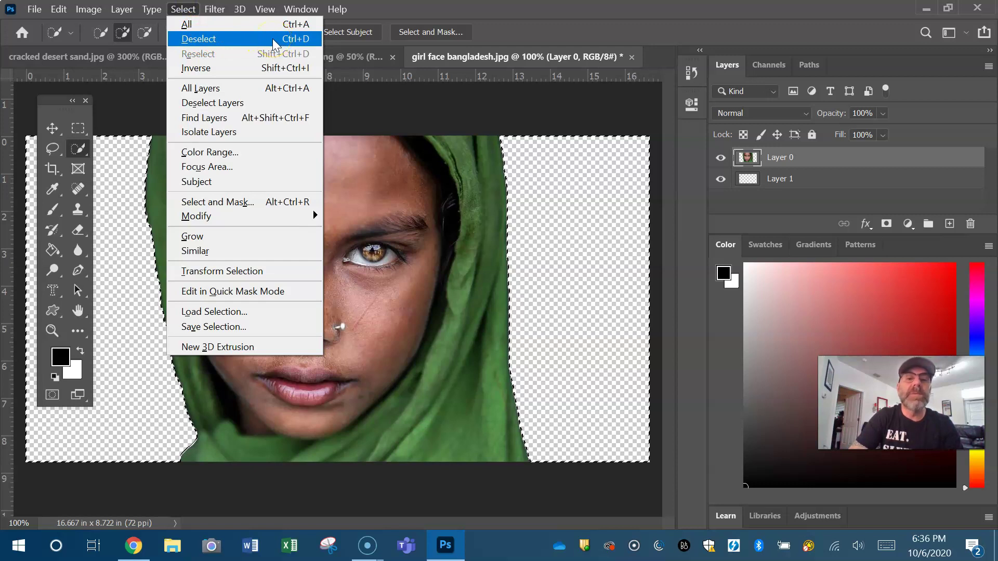
pyautogui.click(274, 44)
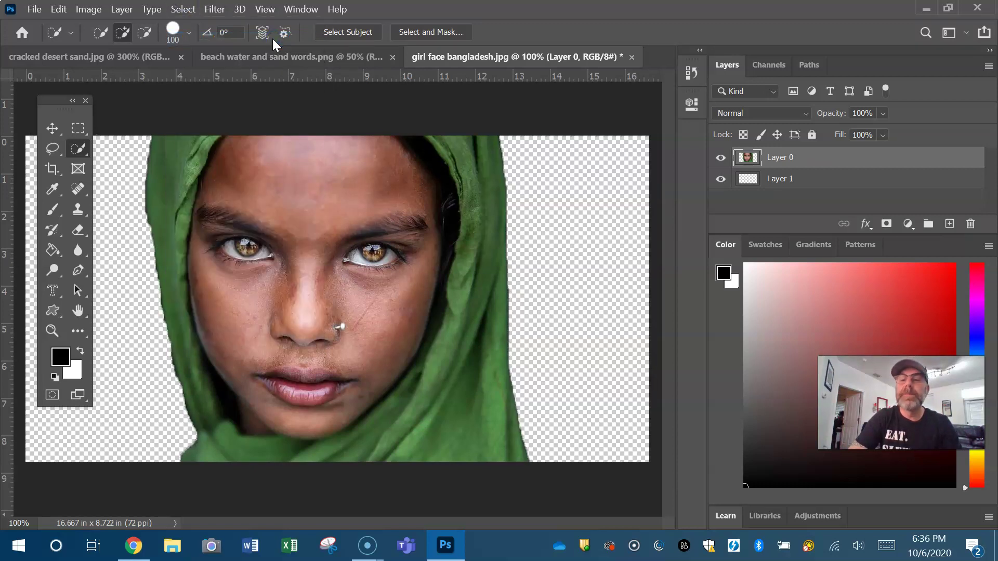
# - Select all of the healed beach photo and copy it
pyautogui.click(216, 57)
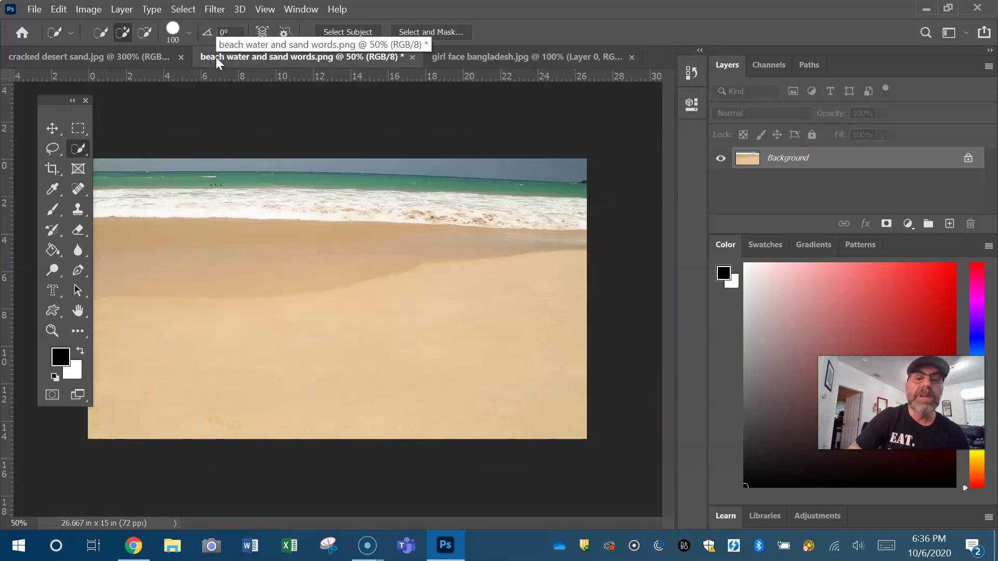
pyautogui.click(183, 9)
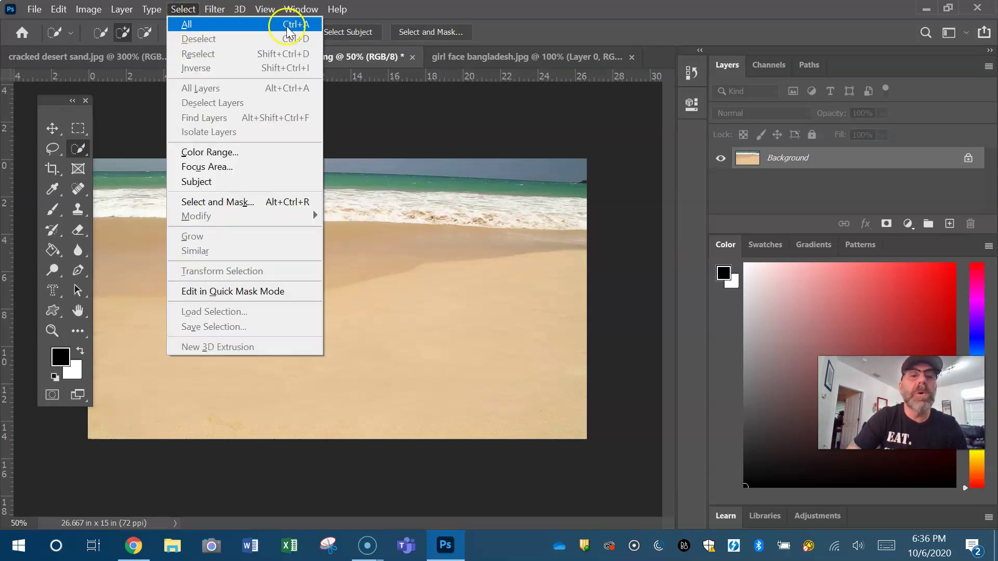
pyautogui.click(258, 24)
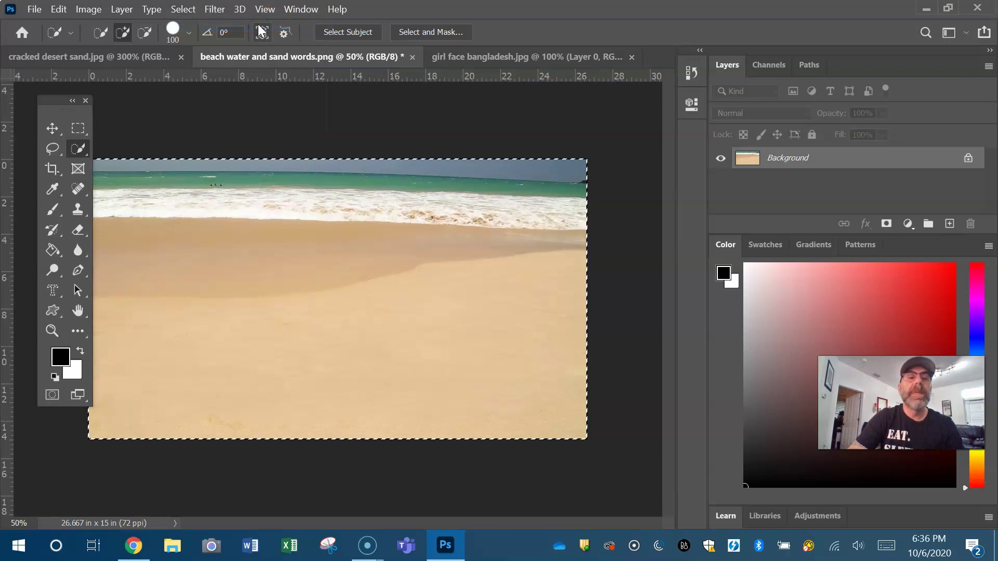
pyautogui.click(59, 9)
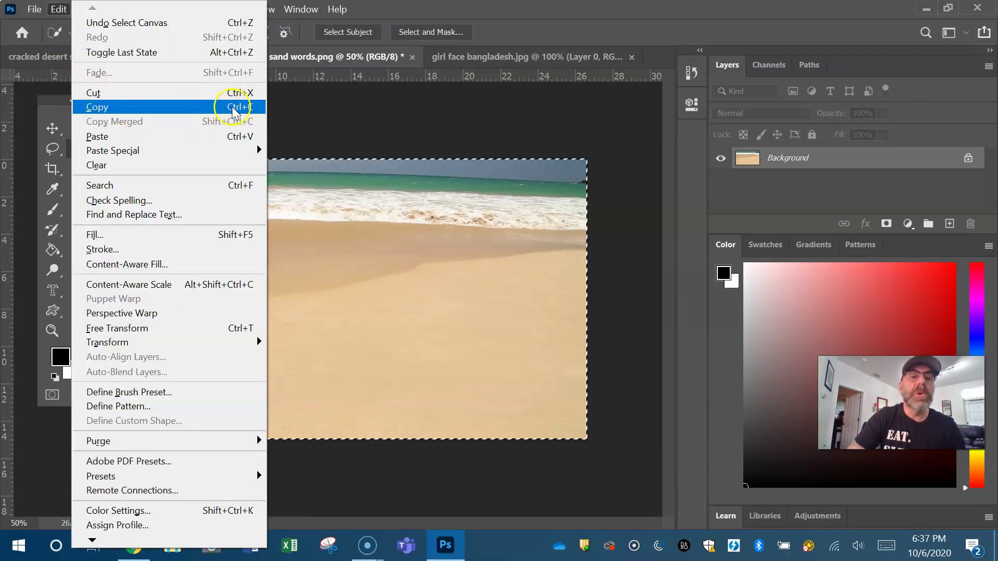
pyautogui.click(207, 108)
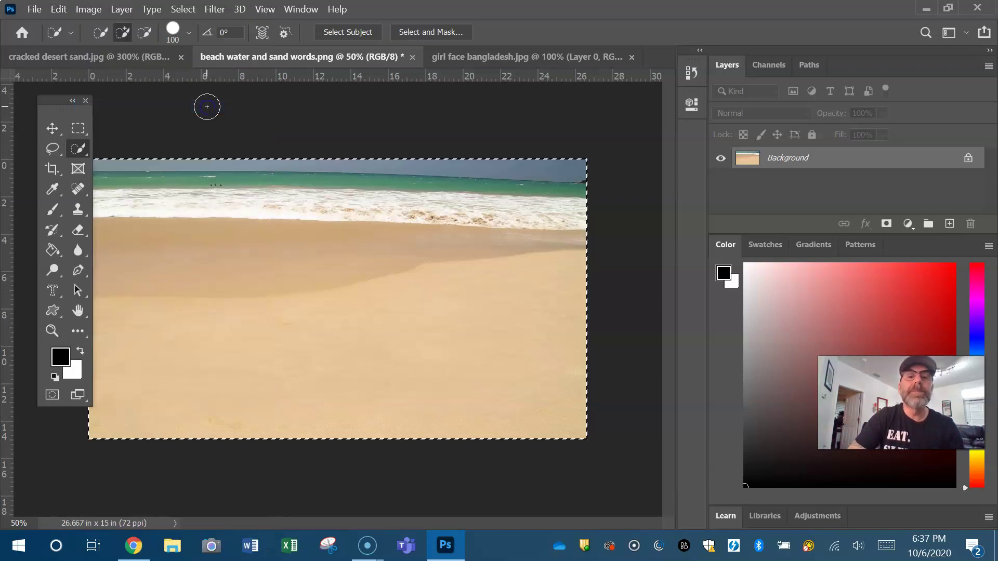
# - Paste the beach photo into Layer 1 behind the cut-out girl
pyautogui.click(496, 54)
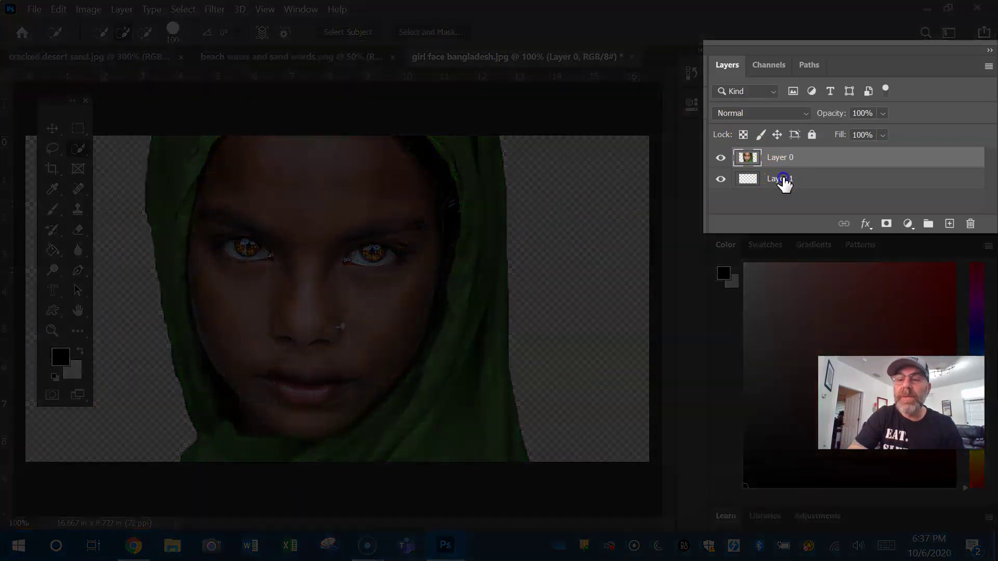
pyautogui.click(782, 180)
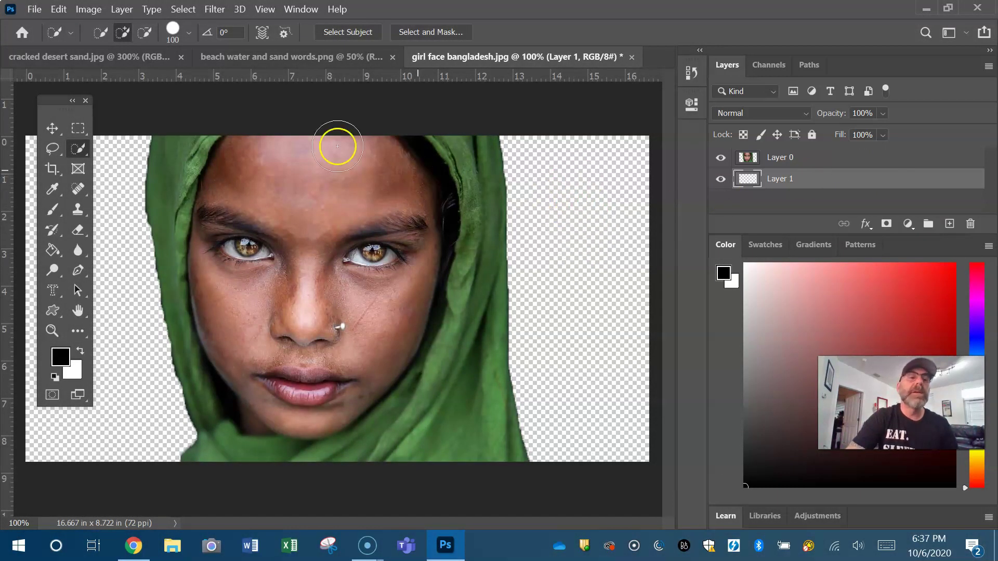
pyautogui.click(58, 9)
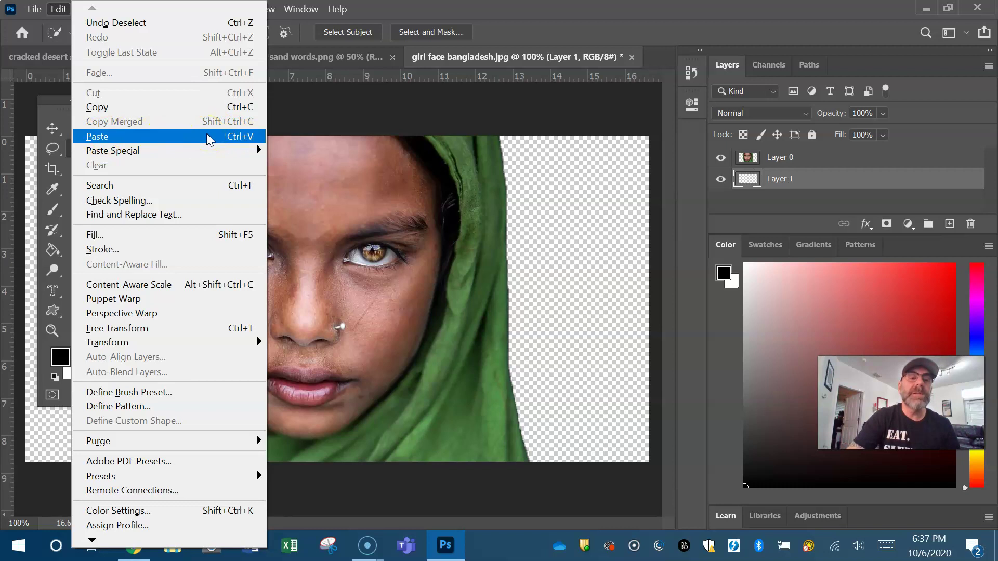
pyautogui.click(208, 138)
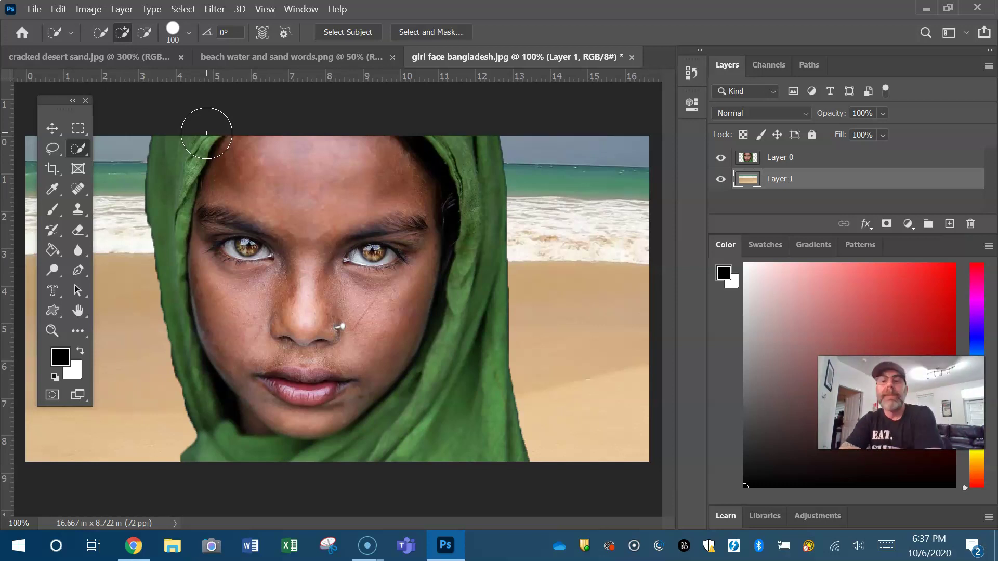
pyautogui.click(58, 9)
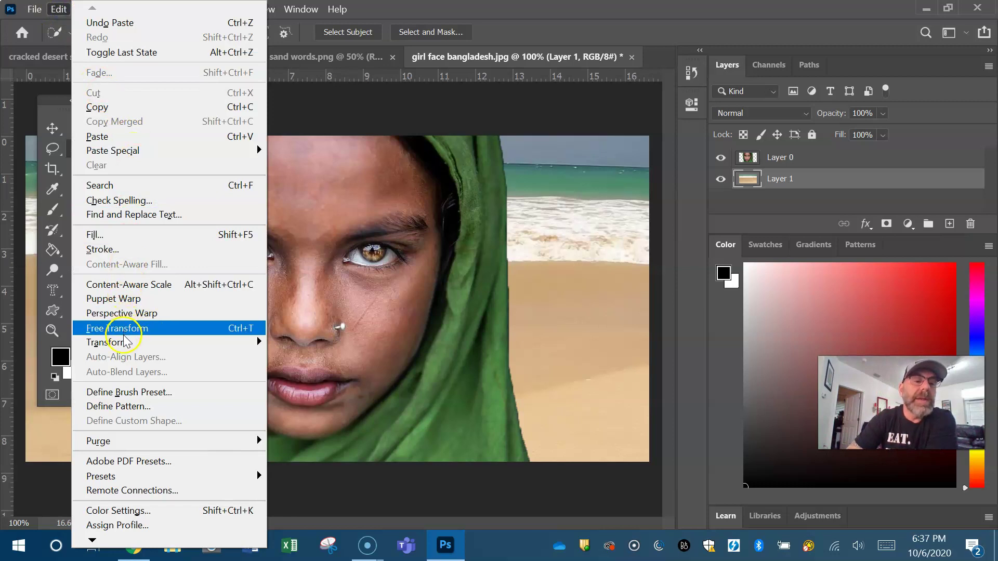
pyautogui.moveTo(107, 343)
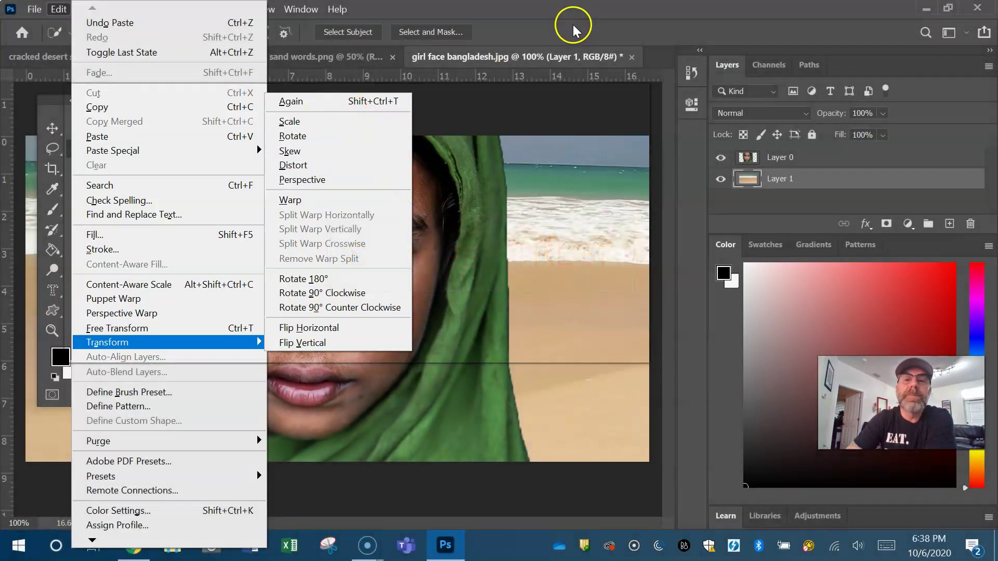
pyautogui.click(573, 26)
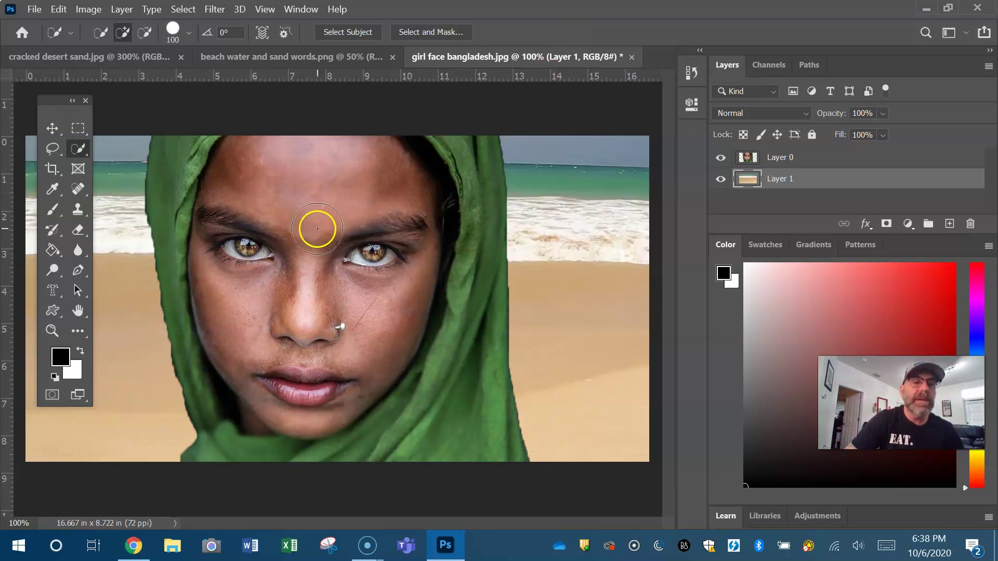
# - Quick-select the girl's face on Layer 0
pyautogui.moveTo(320, 202)
pyautogui.mouseDown()
pyautogui.moveTo(310, 357)
pyautogui.moveTo(285, 352)
pyautogui.mouseUp()
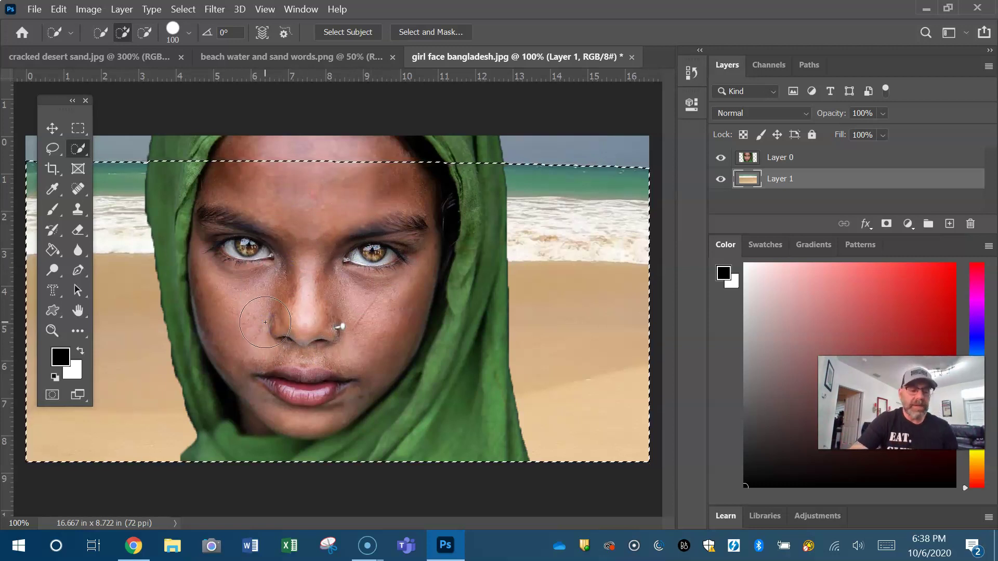
pyautogui.hotkey('ctrl', 'd')
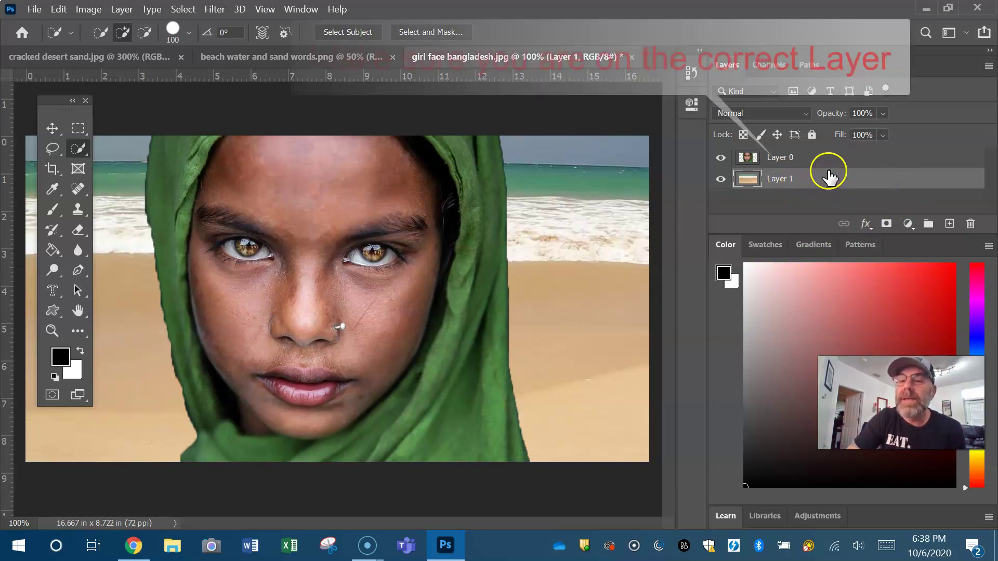
pyautogui.click(813, 157)
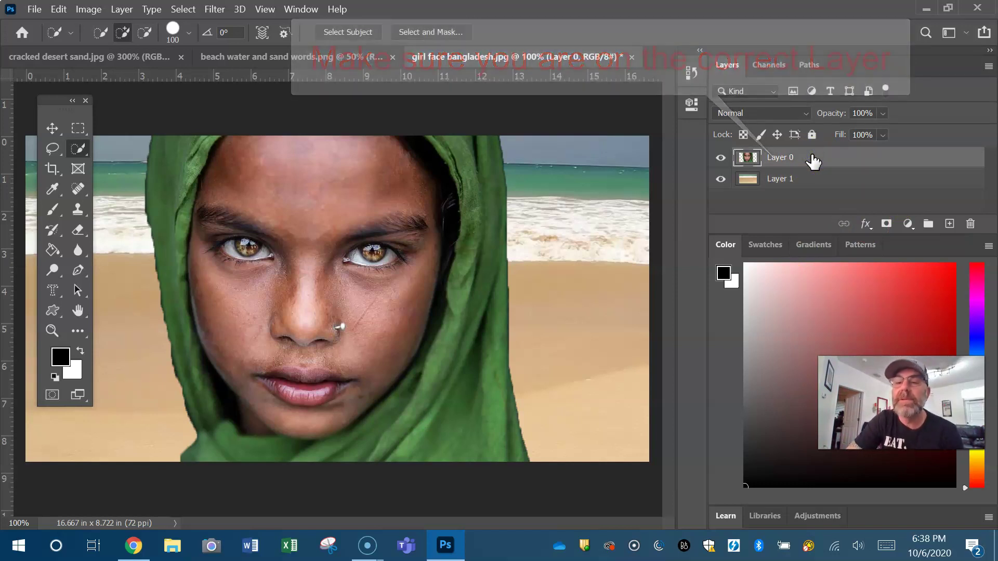
pyautogui.moveTo(294, 253)
pyautogui.mouseDown()
pyautogui.moveTo(265, 304)
pyautogui.moveTo(258, 260)
pyautogui.moveTo(267, 218)
pyautogui.moveTo(338, 191)
pyautogui.moveTo(373, 216)
pyautogui.moveTo(386, 276)
pyautogui.mouseUp()
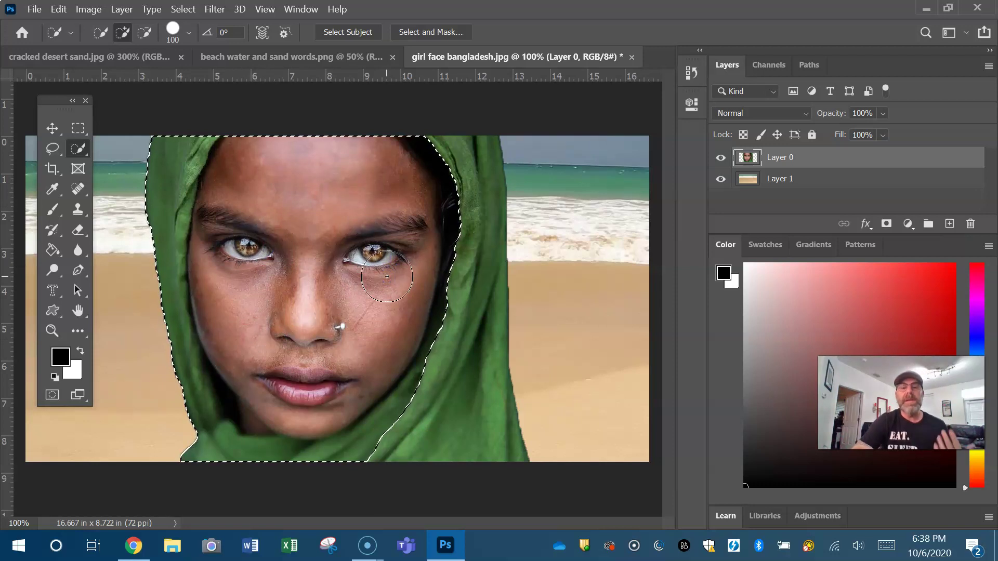
pyautogui.click(293, 146)
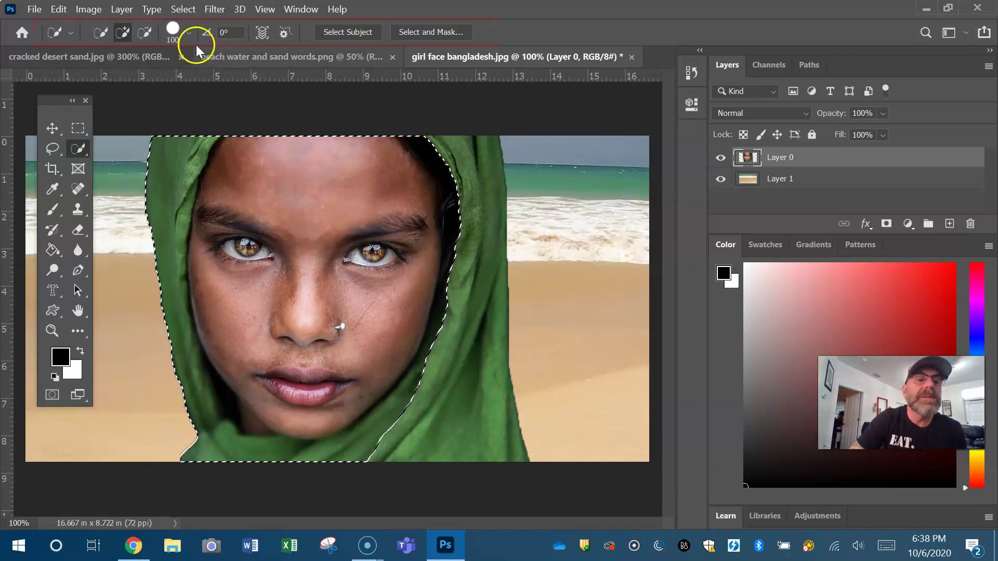
# - Subtract the green hood and dark hair from the face selection
pyautogui.click(146, 34)
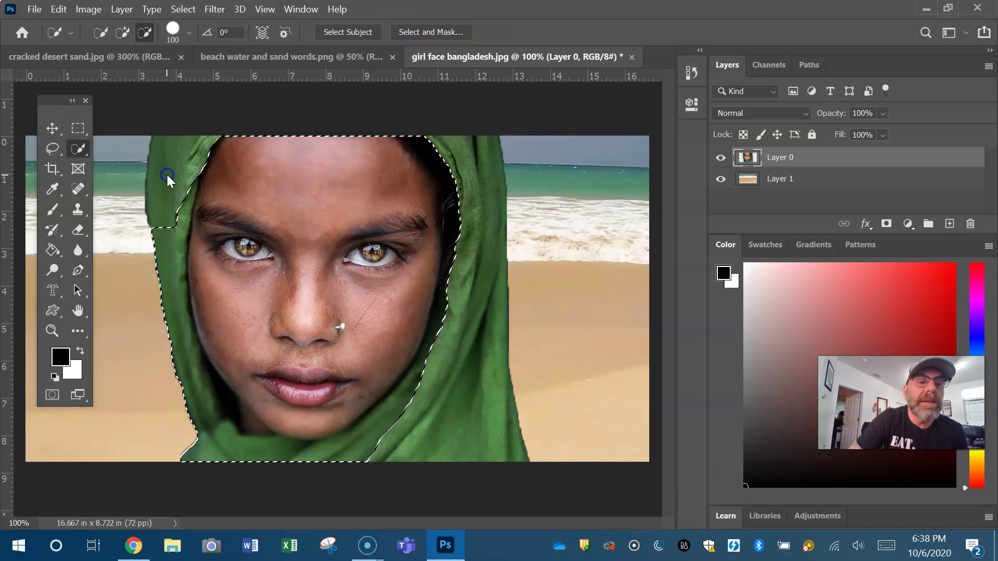
pyautogui.moveTo(167, 174); pyautogui.dragTo(149, 273)
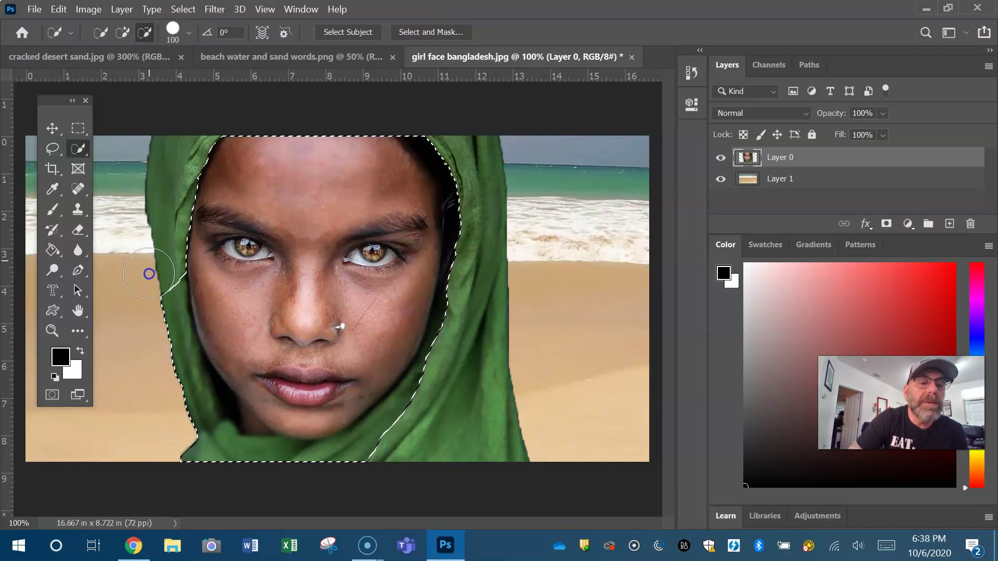
pyautogui.moveTo(146, 319)
pyautogui.mouseDown()
pyautogui.moveTo(165, 396)
pyautogui.moveTo(240, 463)
pyautogui.moveTo(368, 463)
pyautogui.moveTo(442, 410)
pyautogui.moveTo(462, 375)
pyautogui.mouseUp()
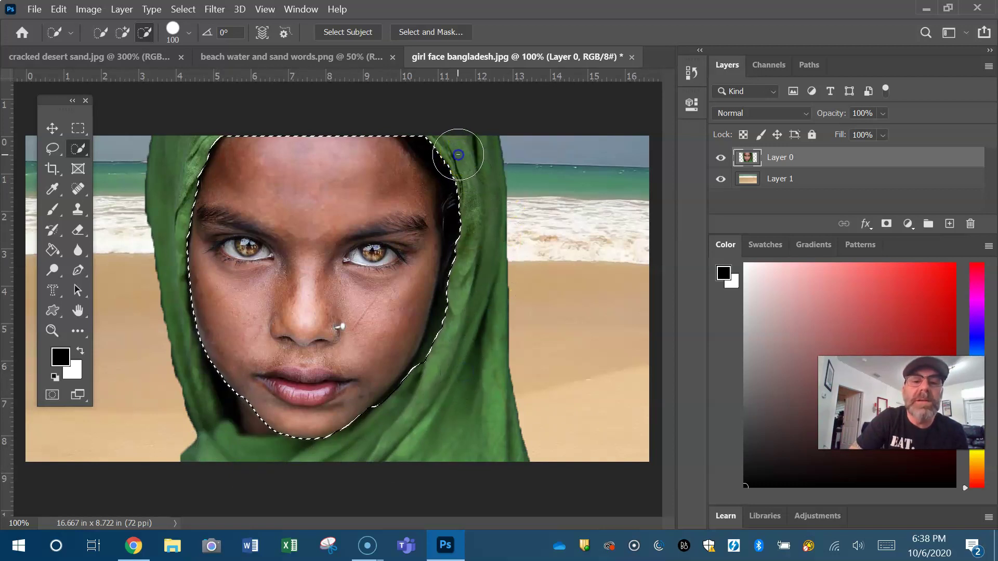
pyautogui.moveTo(456, 156)
pyautogui.mouseDown()
pyautogui.moveTo(471, 178)
pyautogui.moveTo(483, 249)
pyautogui.mouseUp()
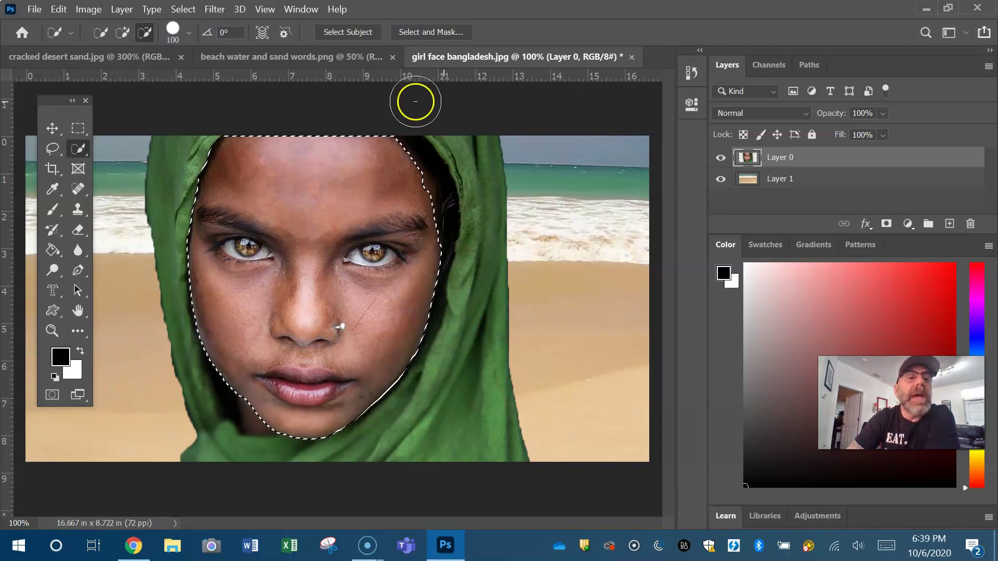
# - Copy the entire cracked desert sand texture, then return to the girl face document
pyautogui.click(102, 54)
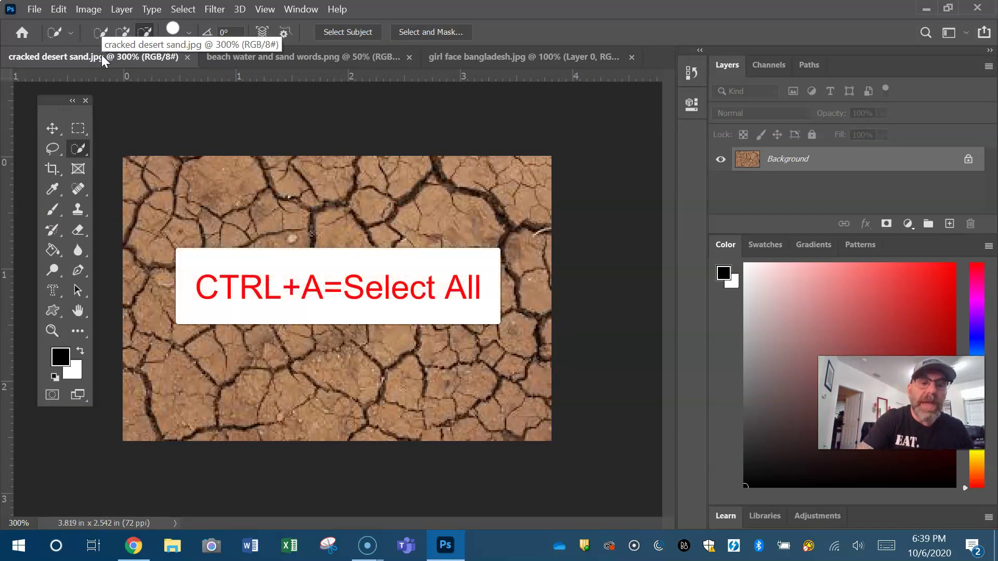
pyautogui.hotkey('ctrl', 'a')
pyautogui.hotkey('ctrl', 'c')
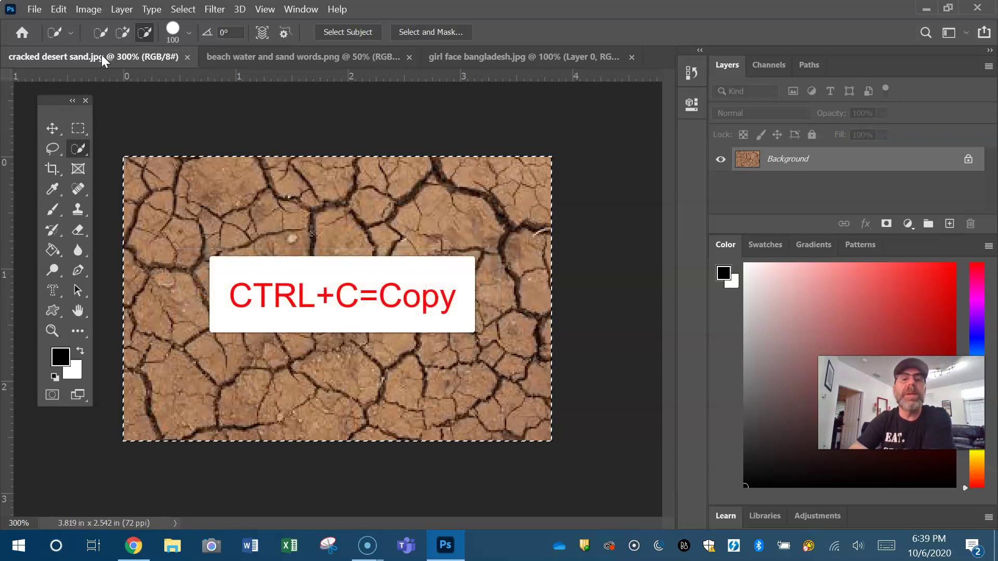
pyautogui.click(464, 55)
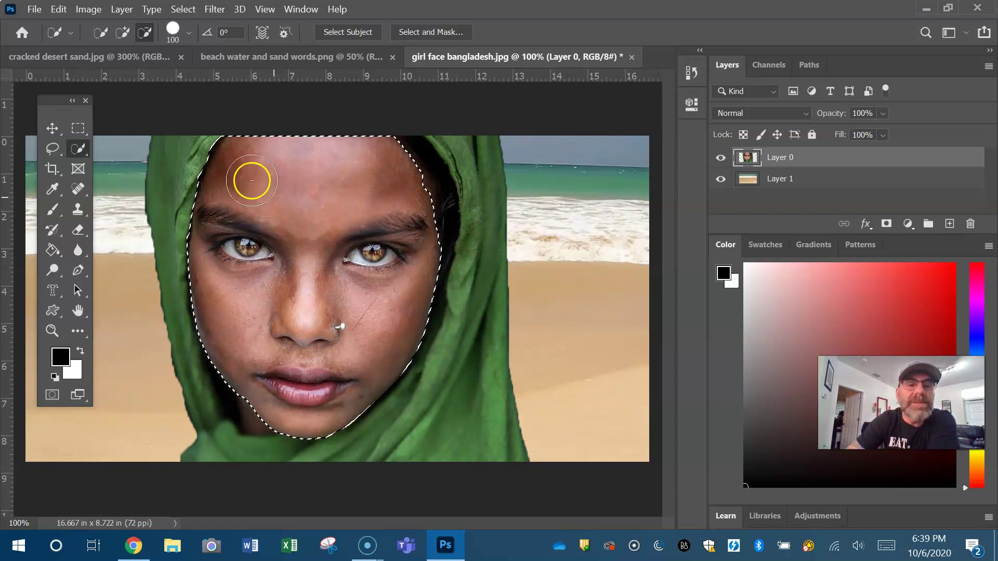
# - Paste the cracked desert texture into the face selection and scale it up to cover the face
pyautogui.click(59, 9)
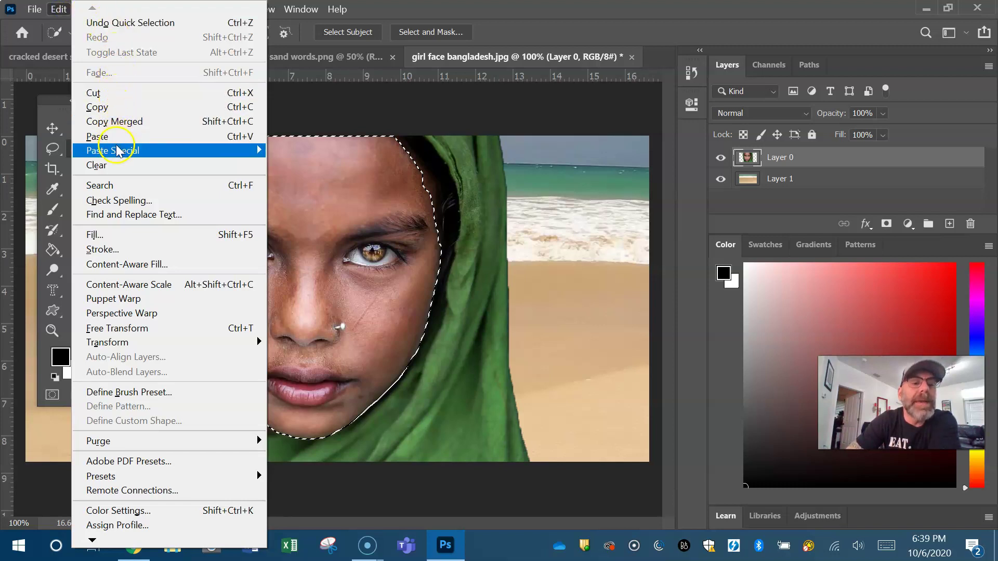
pyautogui.moveTo(117, 151)
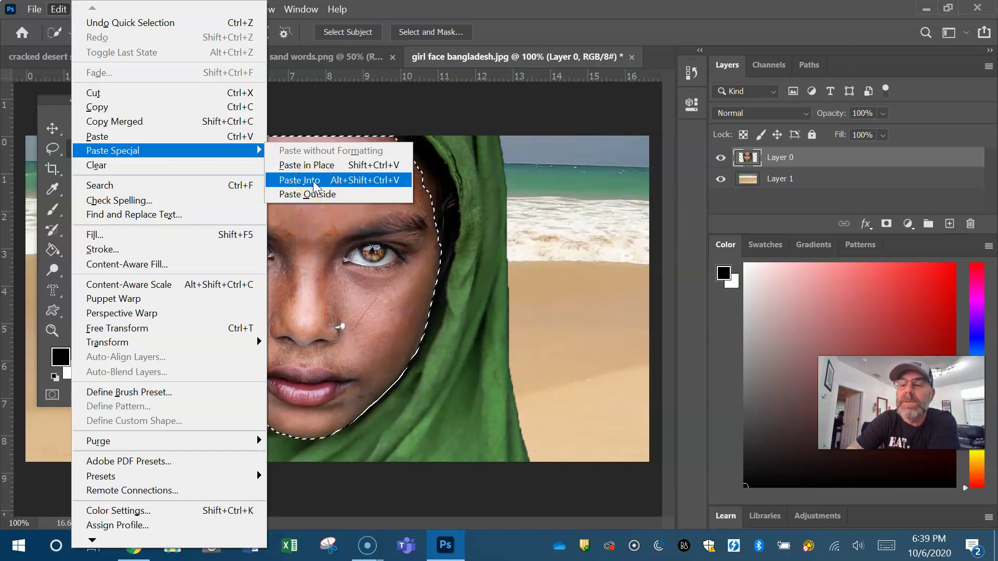
pyautogui.click(314, 183)
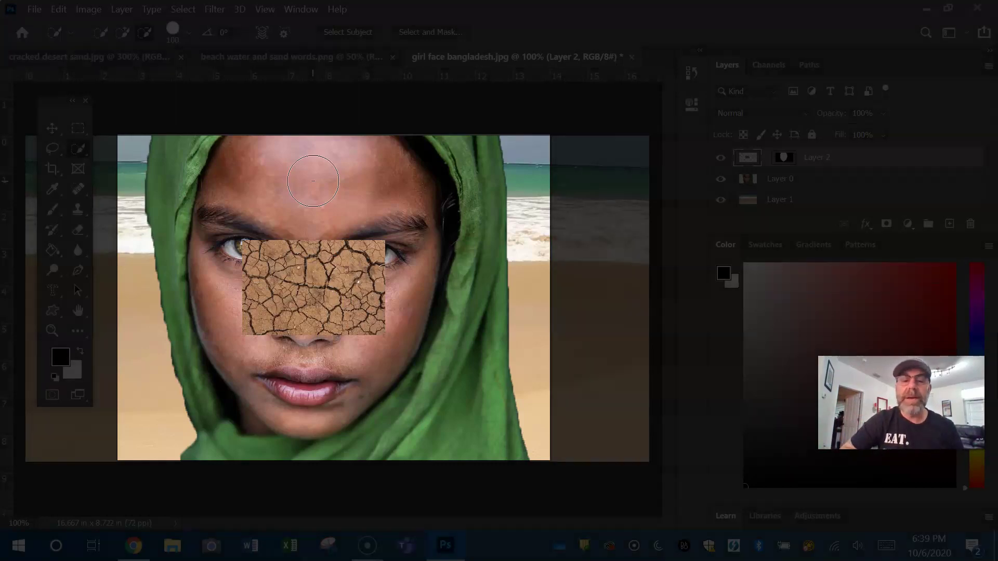
pyautogui.hotkey('ctrl', 't')
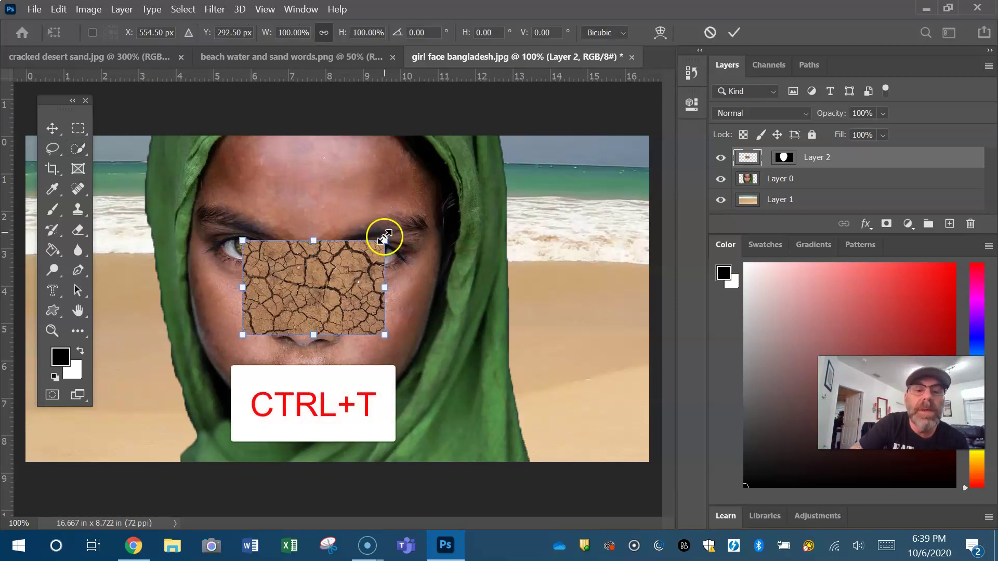
pyautogui.moveTo(385, 240); pyautogui.dragTo(463, 171)
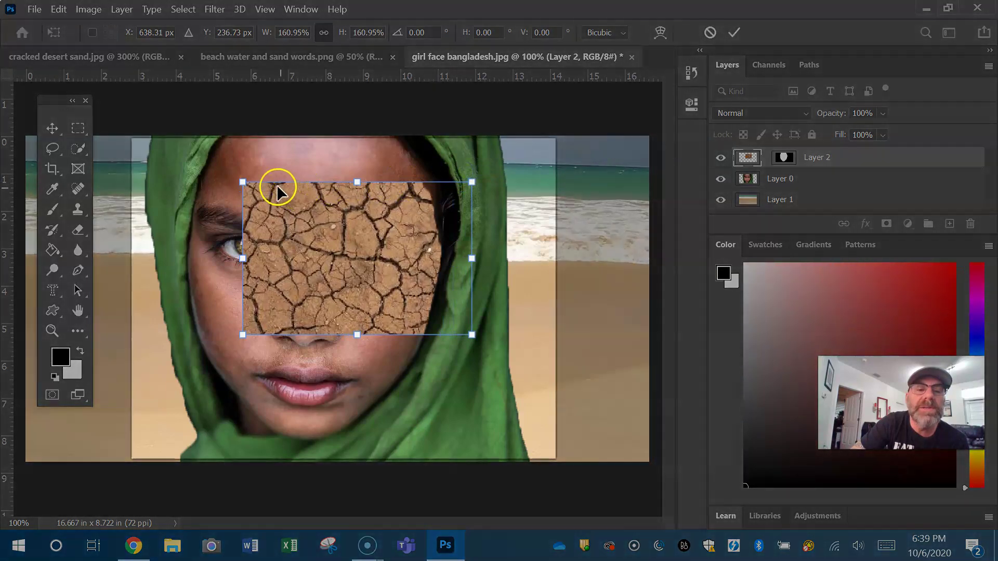
pyautogui.moveTo(242, 184); pyautogui.dragTo(169, 123)
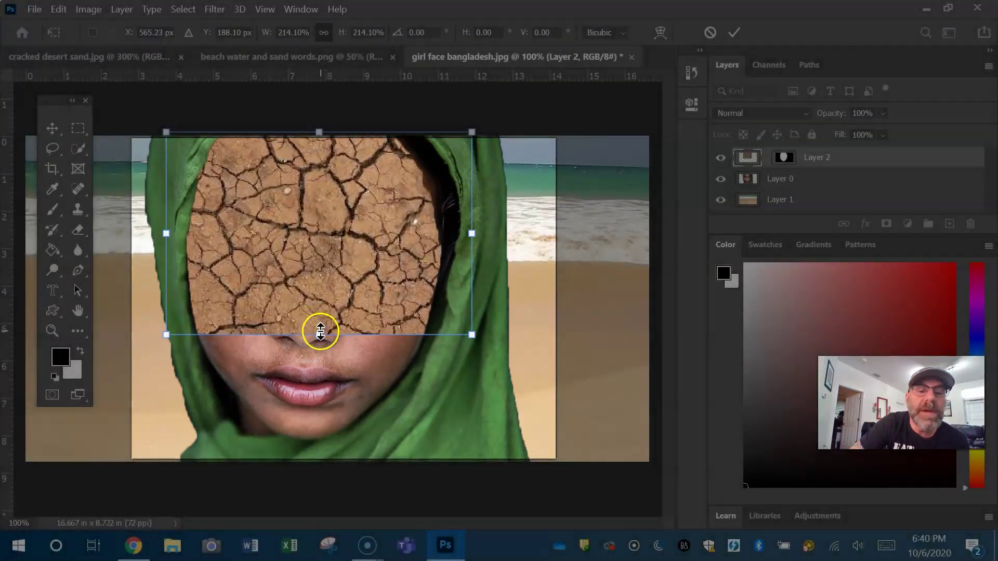
pyautogui.moveTo(309, 334); pyautogui.dragTo(307, 446)
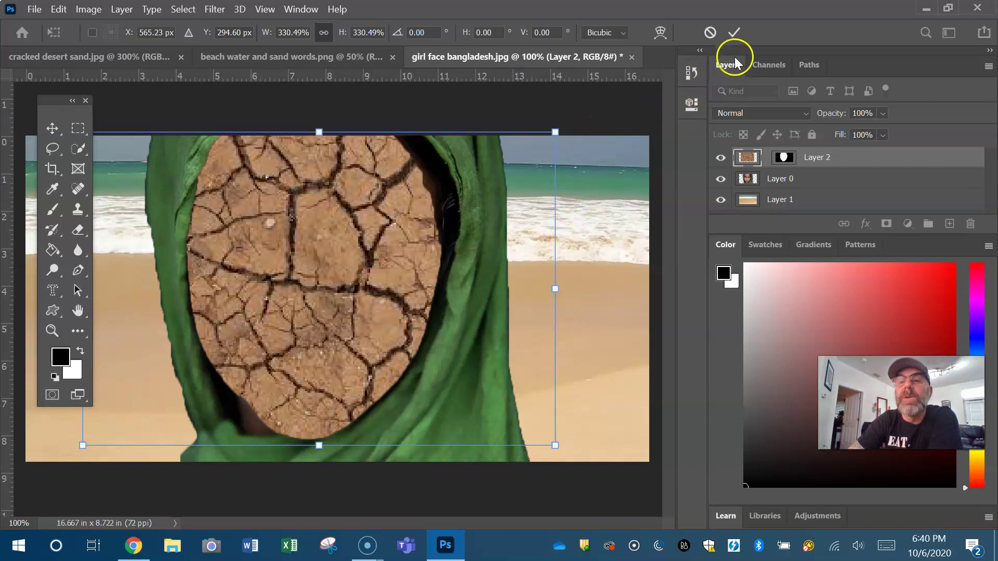
# - Commit the texture resize and rename the layers to beach, girl and desert
pyautogui.click(736, 30)
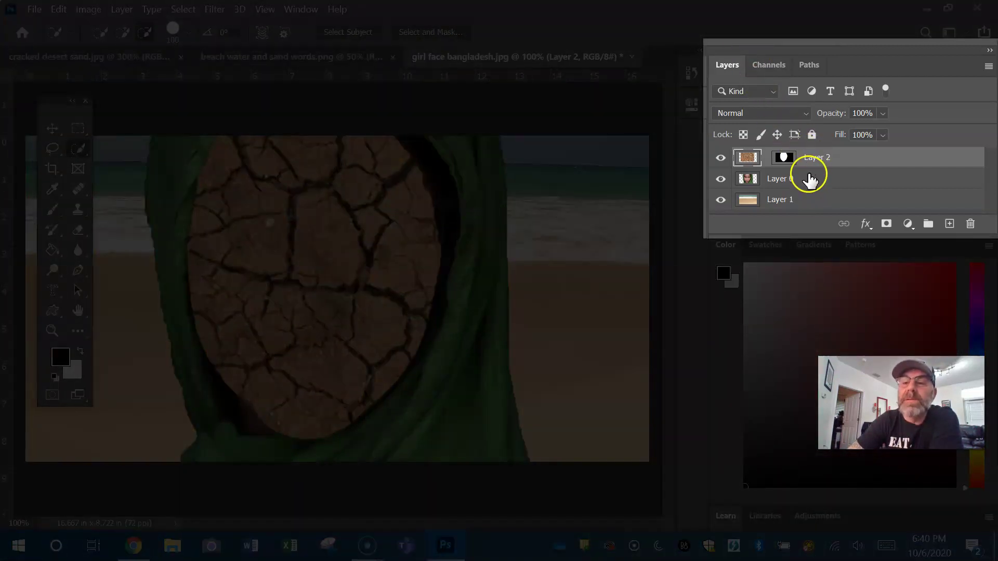
pyautogui.doubleClick(777, 200)
pyautogui.write('beach')
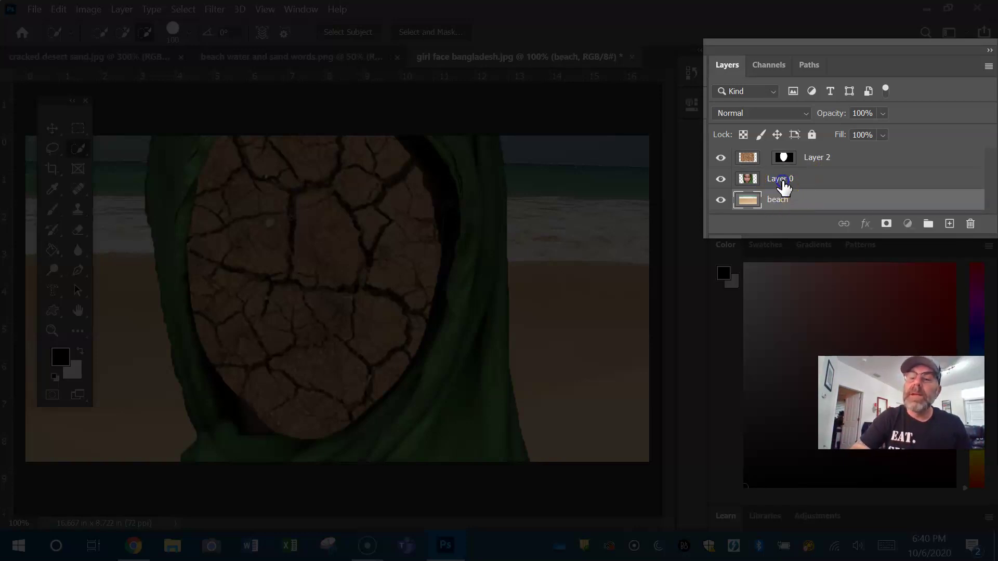
pyautogui.doubleClick(782, 180)
pyautogui.write('rl')
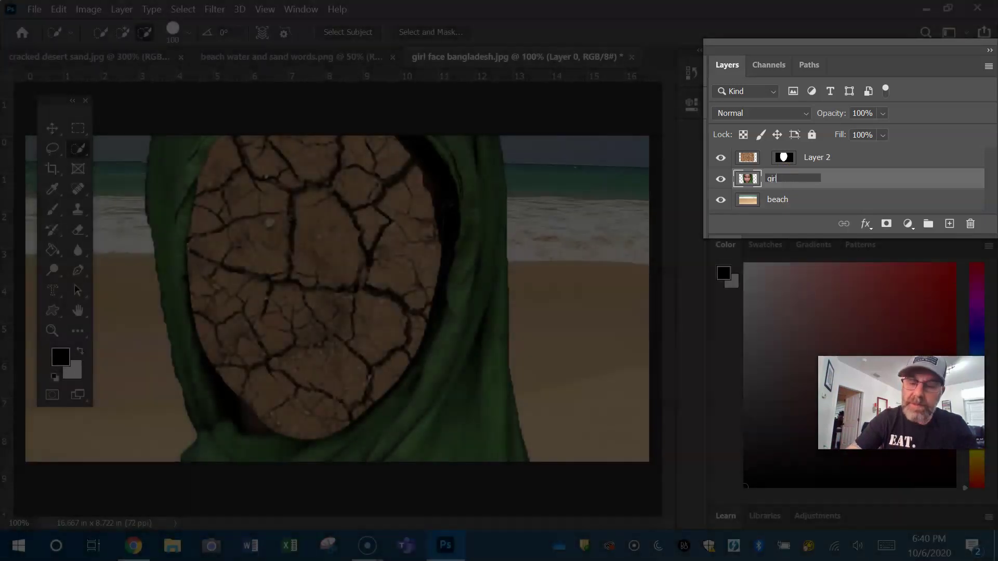
pyautogui.click(802, 175)
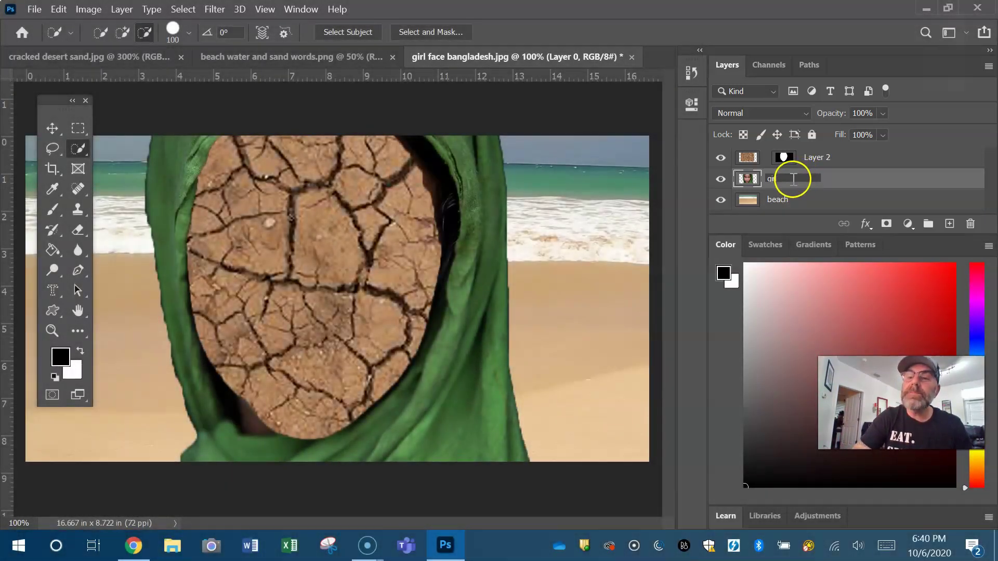
pyautogui.doubleClick(826, 158)
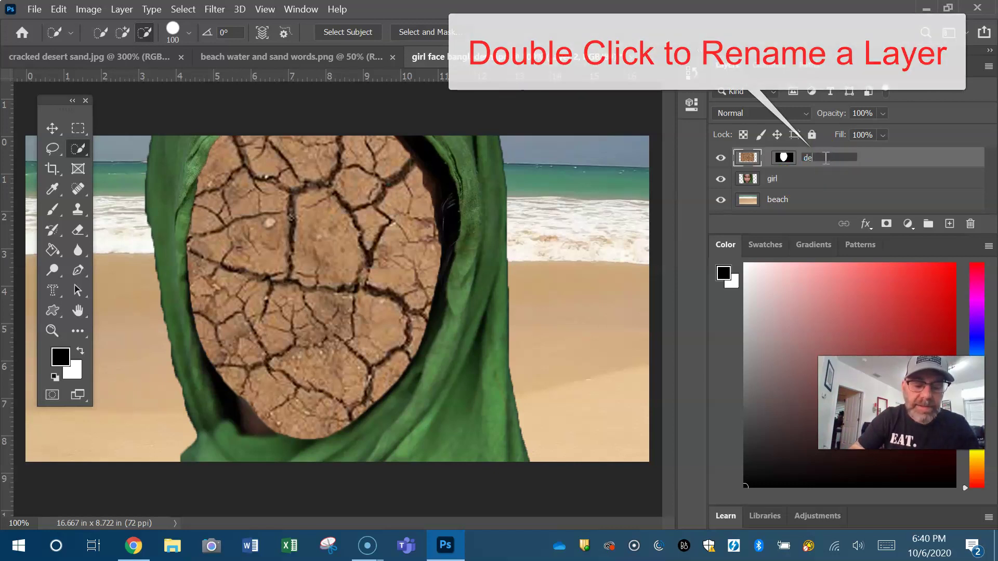
pyautogui.write('desert')
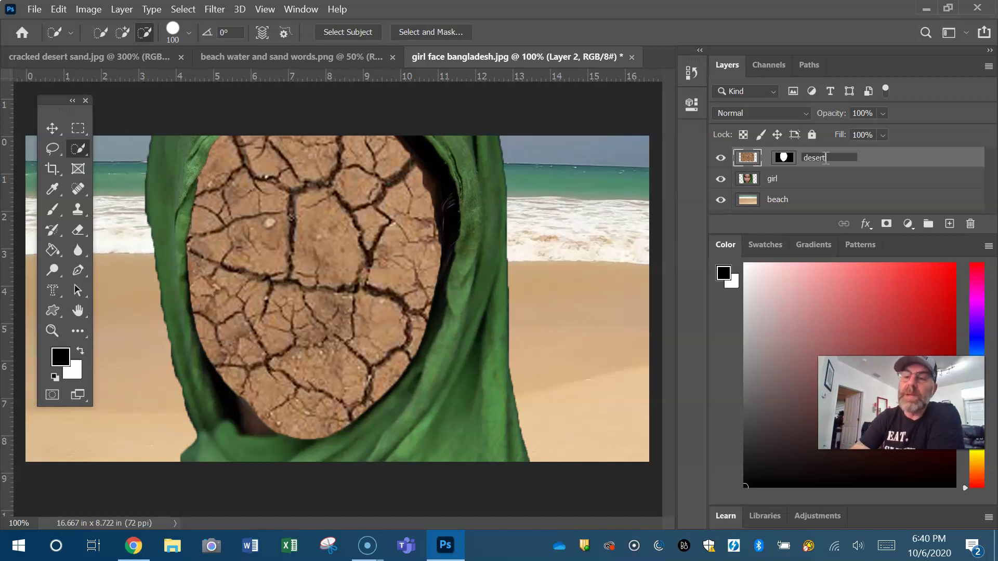
pyautogui.press('Return')
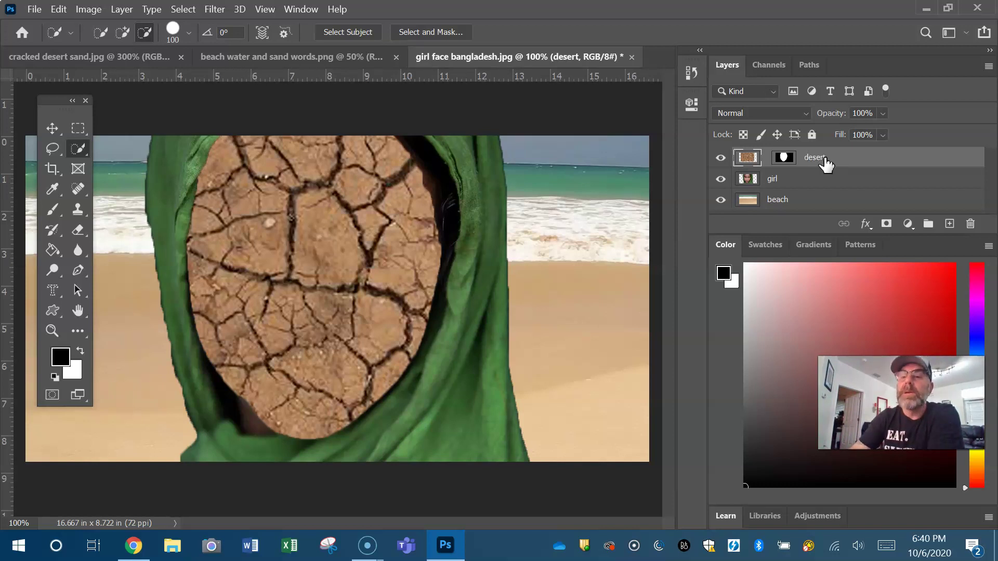
pyautogui.click(886, 160)
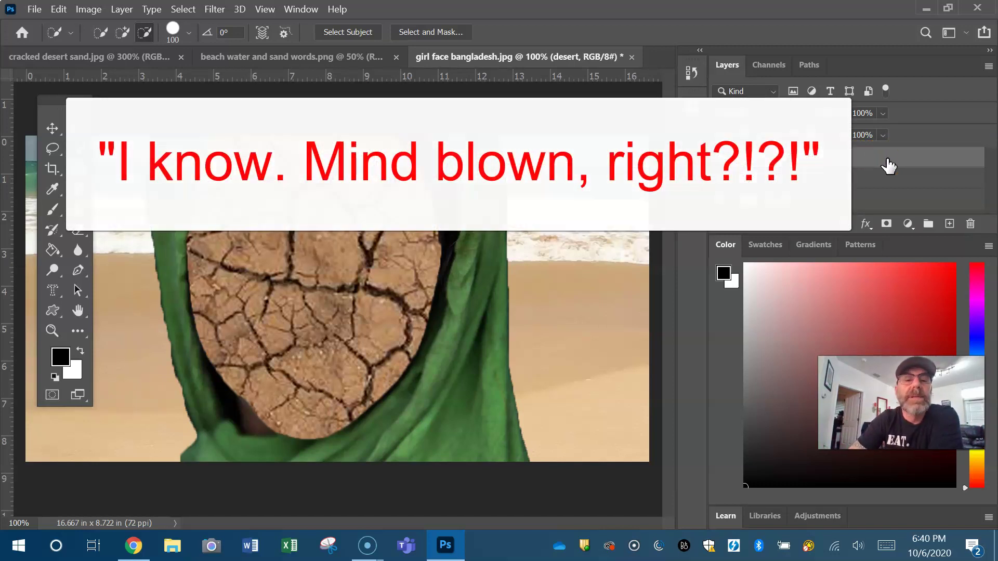
pyautogui.click(752, 156)
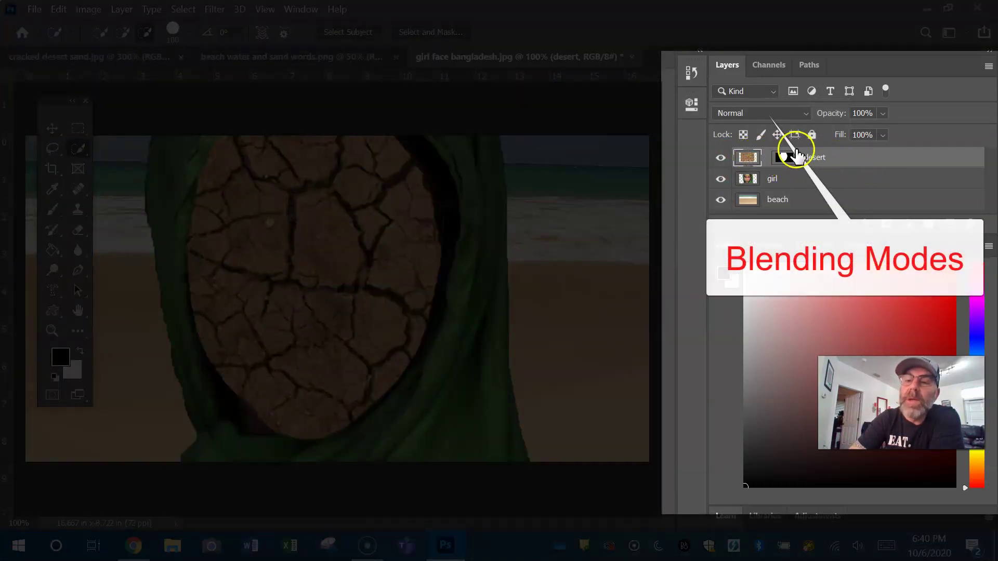
pyautogui.click(803, 112)
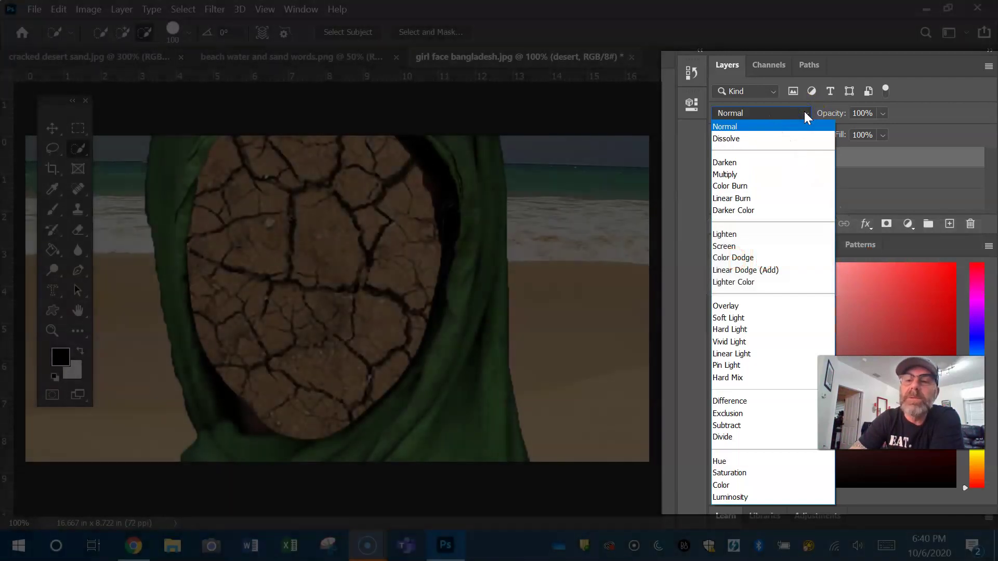
pyautogui.click(804, 111)
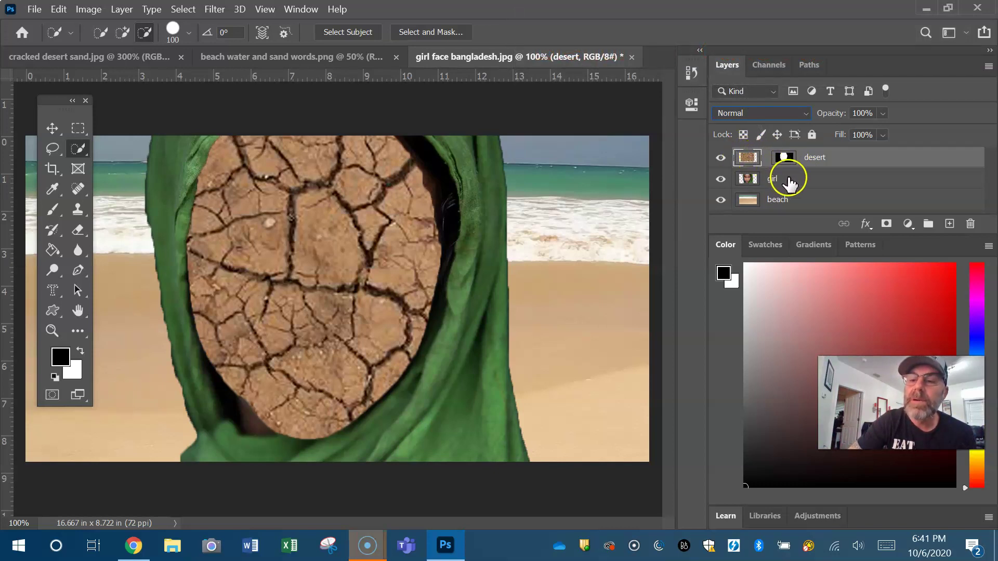
pyautogui.moveTo(783, 178); pyautogui.dragTo(791, 158)
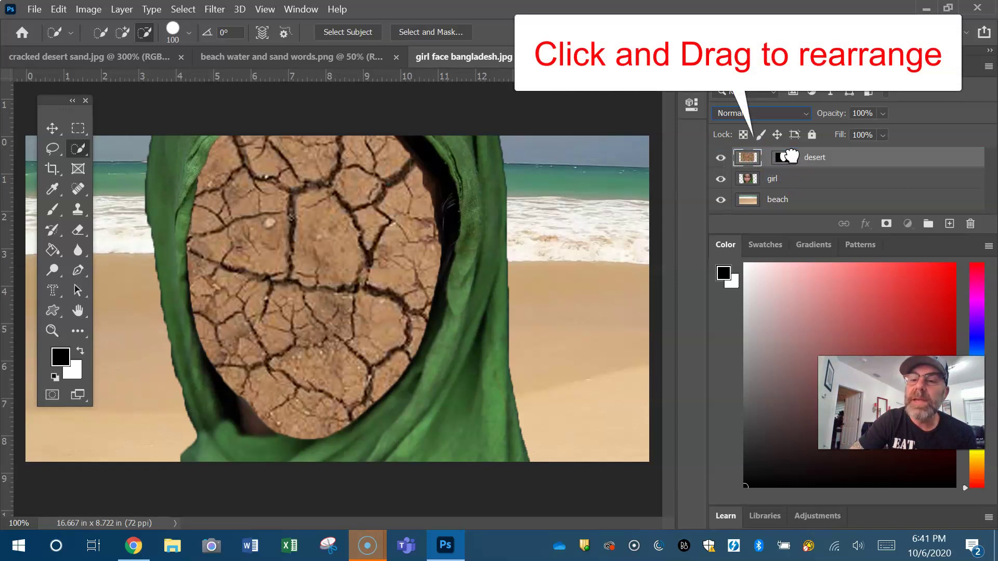
pyautogui.moveTo(801, 204); pyautogui.dragTo(800, 178)
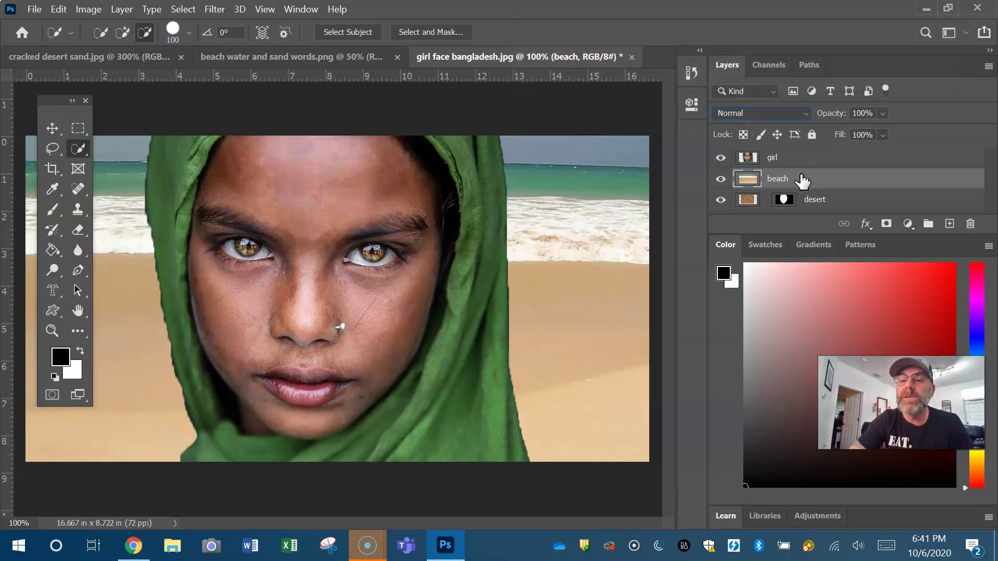
pyautogui.click(826, 198)
pyautogui.moveTo(829, 199); pyautogui.dragTo(832, 157)
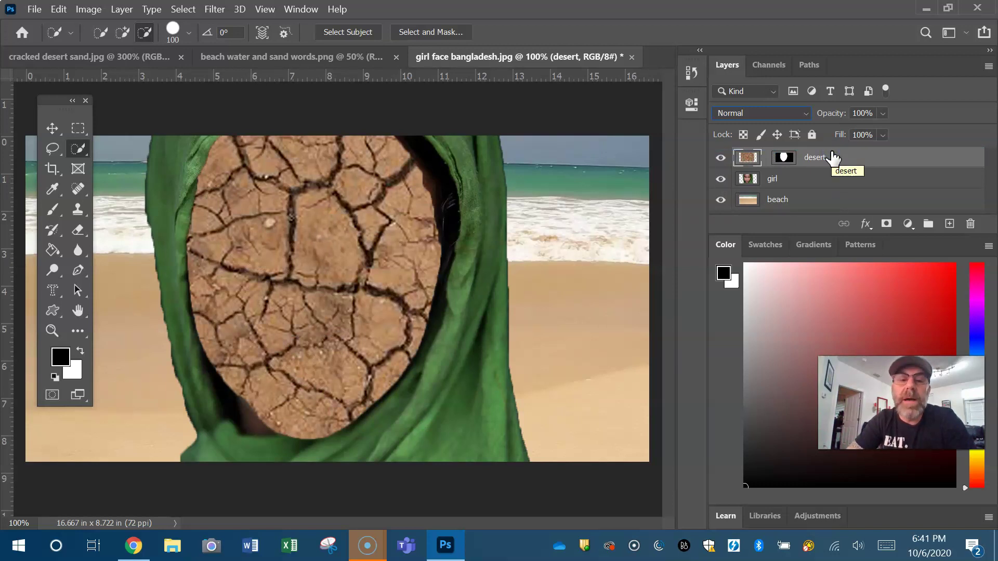
pyautogui.moveTo(794, 181); pyautogui.dragTo(759, 154)
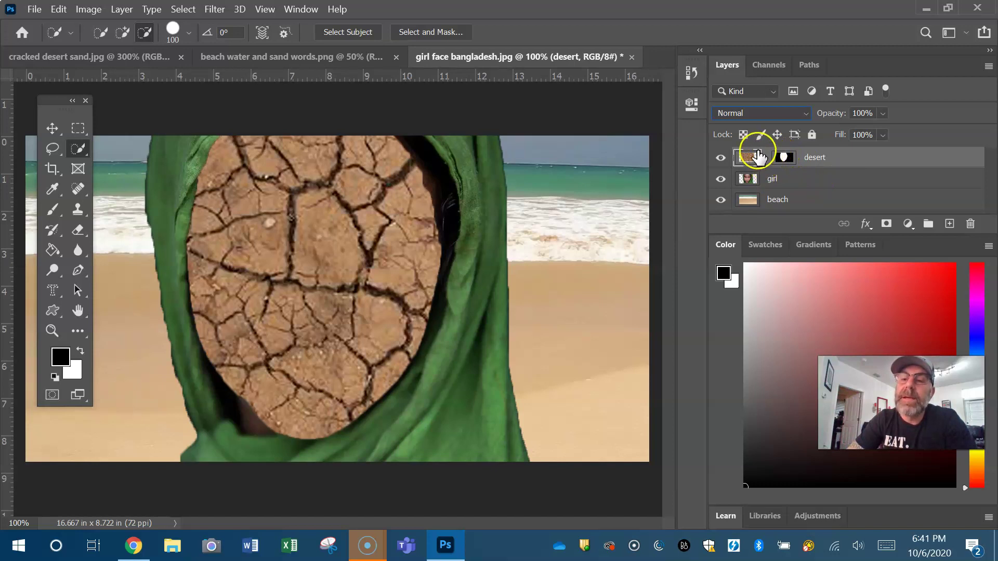
# - Set the desert layer's blend mode to Color Burn
pyautogui.click(805, 113)
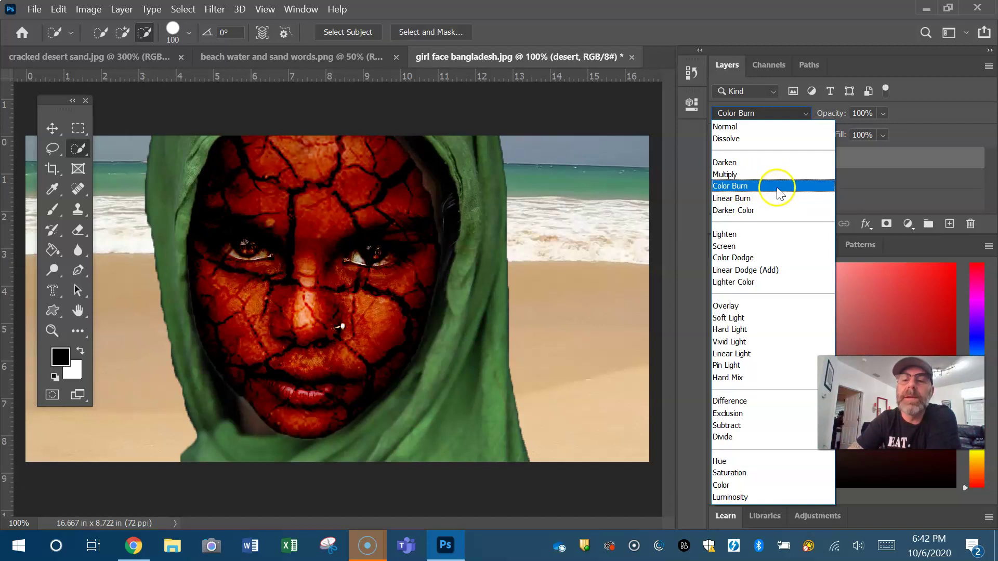
pyautogui.click(778, 187)
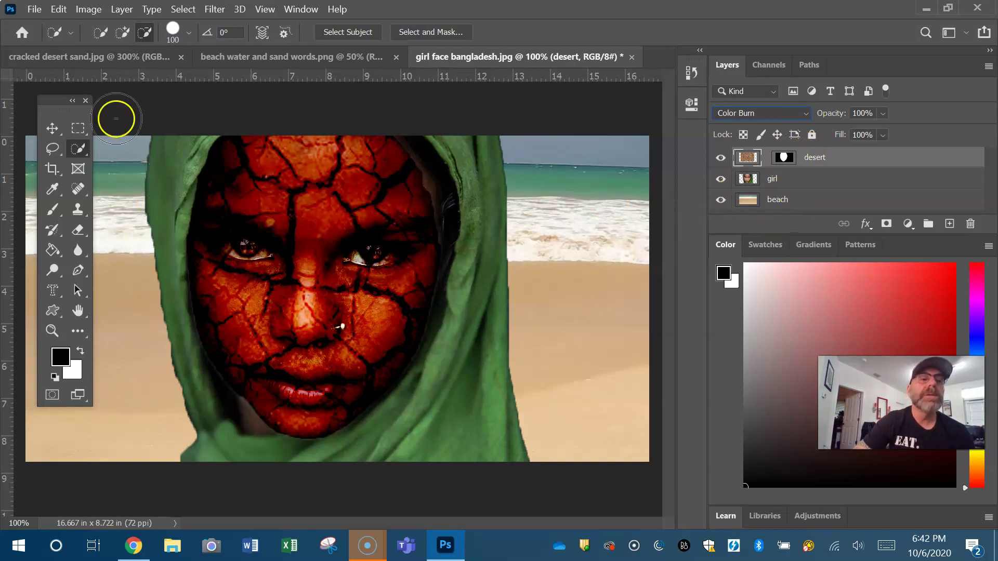
pyautogui.click(101, 31)
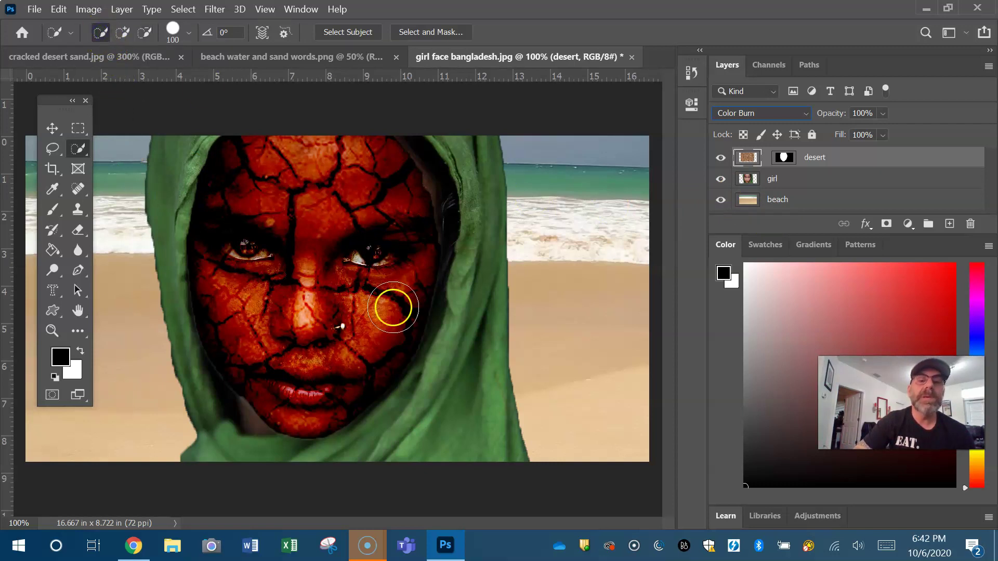
# - Clear the wrong-layer selection and quick-select the green headscarf on the girl layer
pyautogui.moveTo(435, 414)
pyautogui.mouseDown()
pyautogui.moveTo(445, 414)
pyautogui.moveTo(465, 269)
pyautogui.mouseUp()
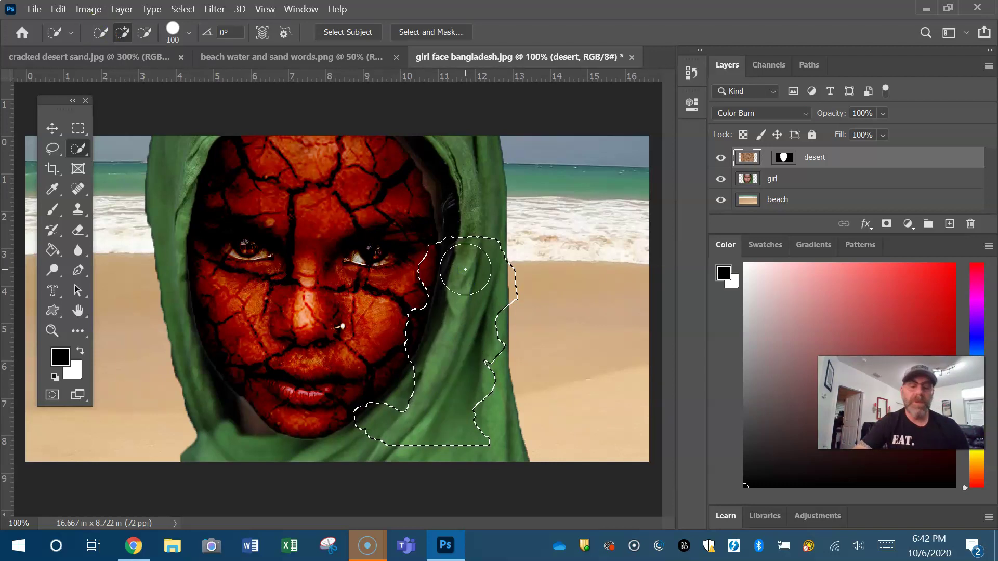
pyautogui.hotkey('ctrl', 'd')
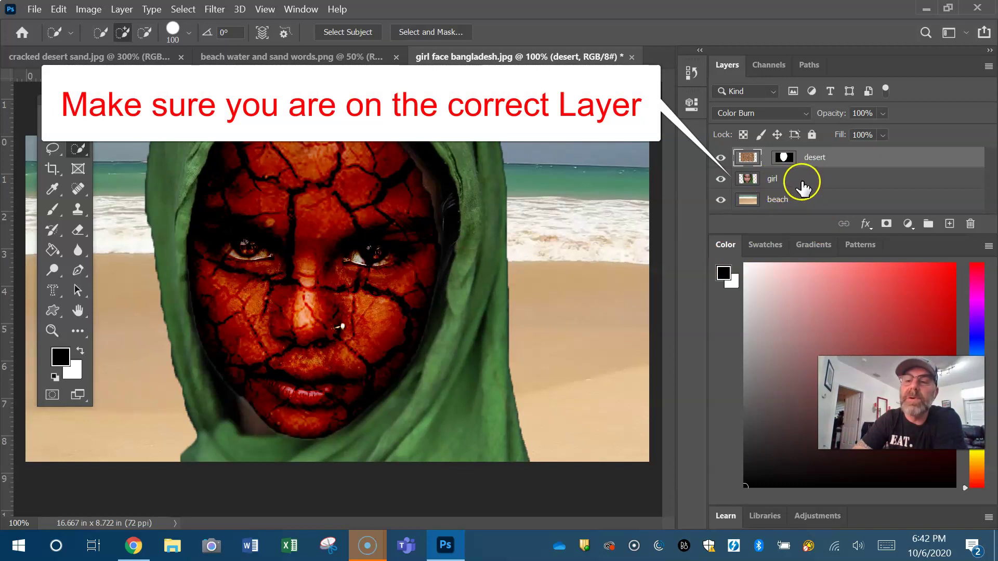
pyautogui.click(803, 187)
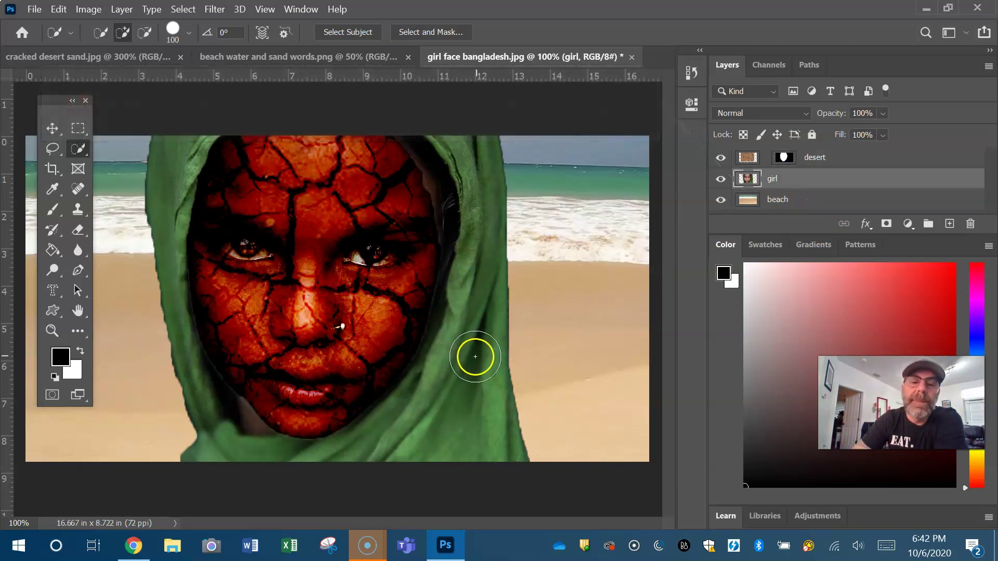
pyautogui.click(468, 361)
pyautogui.moveTo(459, 375); pyautogui.dragTo(430, 419)
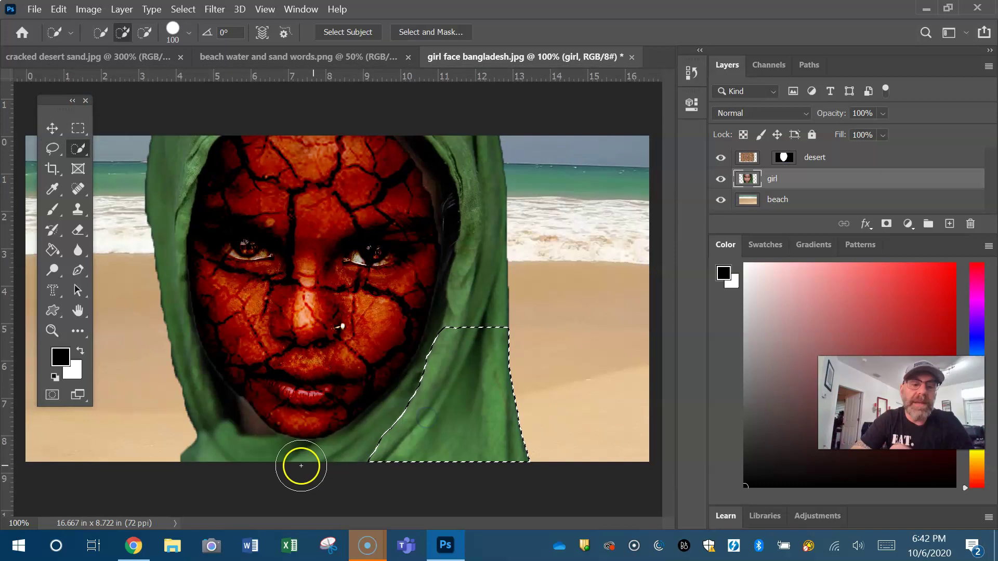
pyautogui.press('[')
pyautogui.press('[')
pyautogui.press('[')
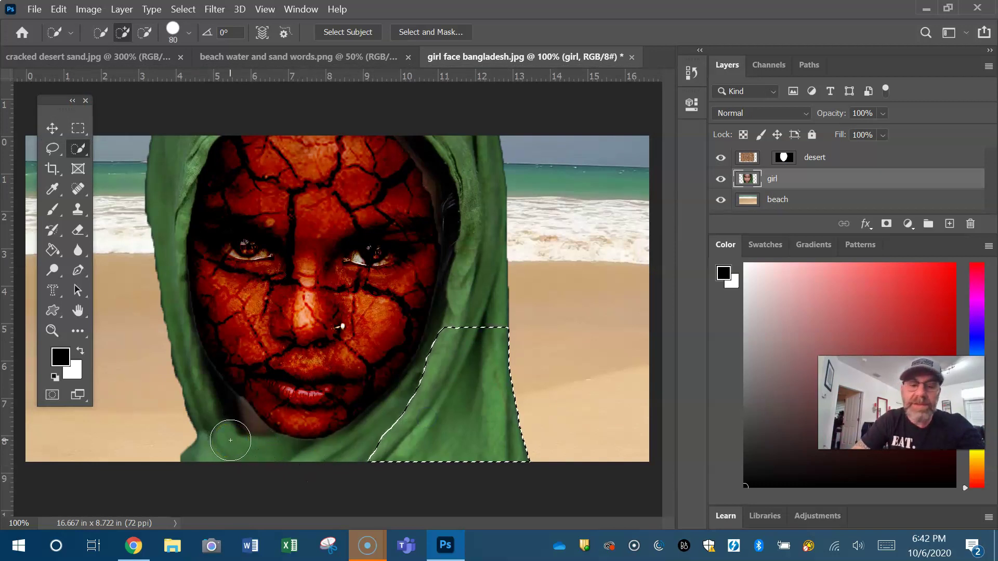
pyautogui.moveTo(225, 443)
pyautogui.mouseDown()
pyautogui.moveTo(363, 456)
pyautogui.moveTo(488, 280)
pyautogui.mouseUp()
pyautogui.moveTo(148, 154)
pyautogui.mouseDown()
pyautogui.moveTo(181, 282)
pyautogui.moveTo(173, 169)
pyautogui.moveTo(175, 279)
pyautogui.mouseUp()
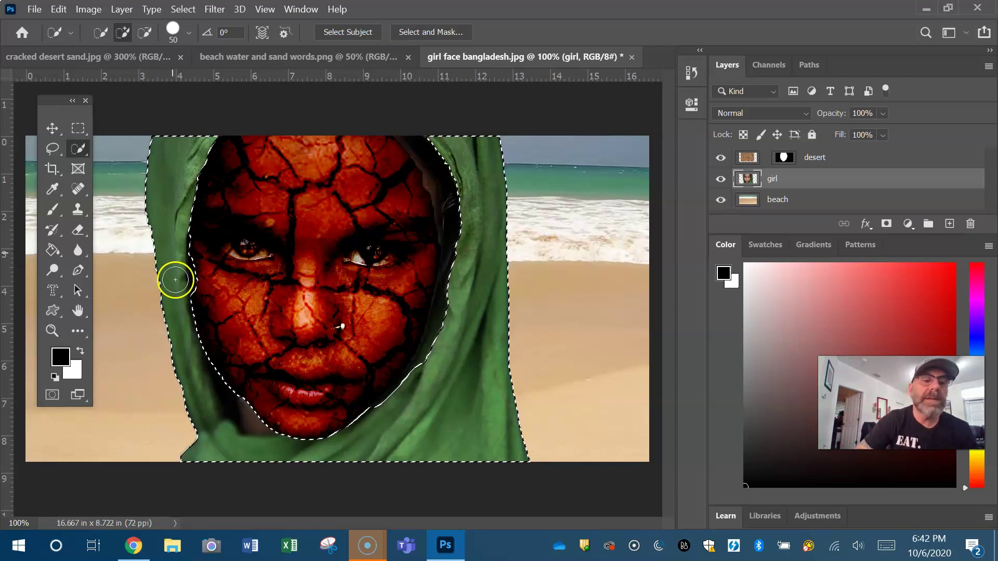
# - Subtract the face edges and stray face areas from the scarf selection
pyautogui.click(146, 32)
pyautogui.moveTo(195, 213); pyautogui.dragTo(203, 277)
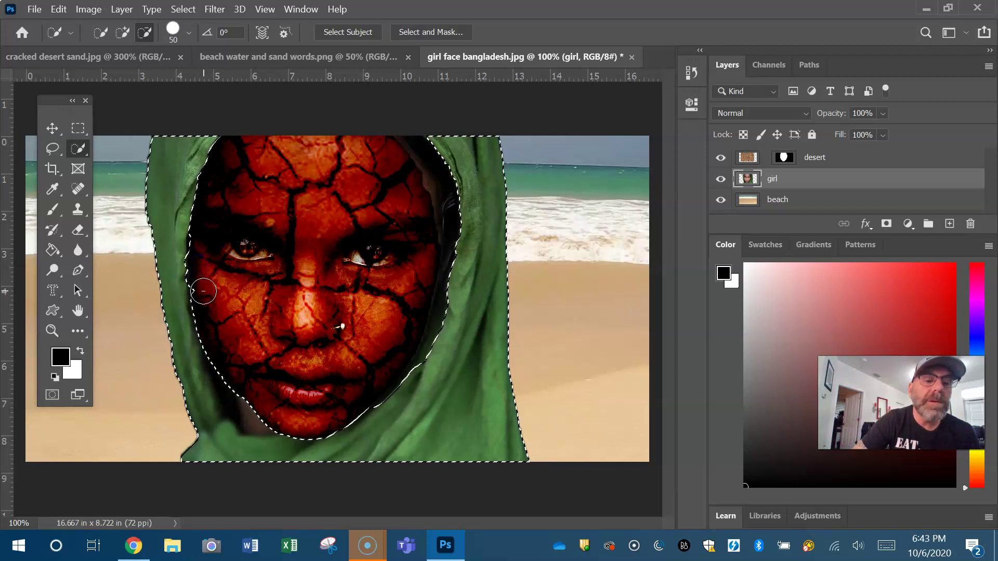
pyautogui.moveTo(272, 270)
pyautogui.mouseDown()
pyautogui.moveTo(206, 146)
pyautogui.moveTo(174, 164)
pyautogui.mouseUp()
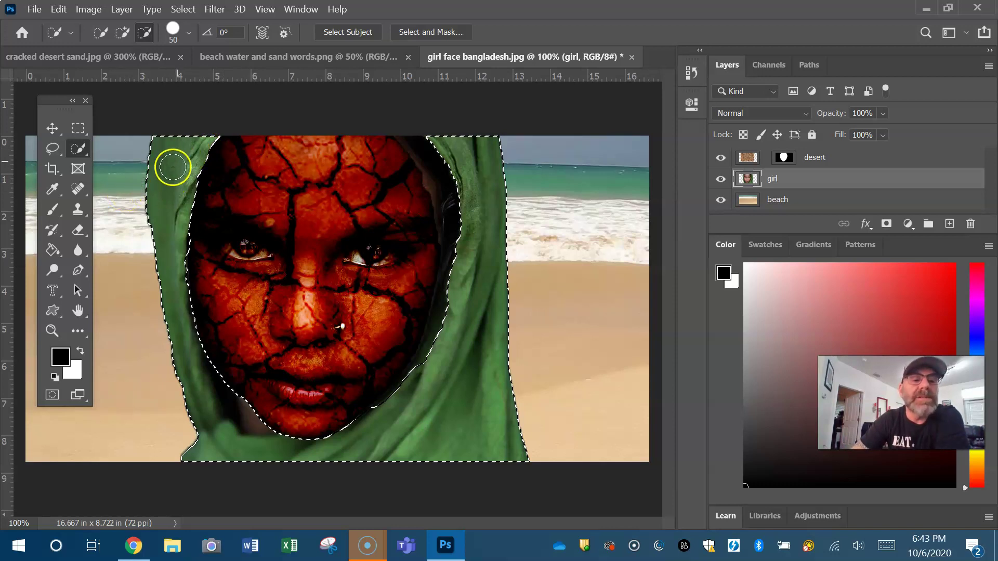
# - Recolor the headscarf olive with Hue/Saturation at Hue -55, Lightness +2, then deselect
pyautogui.click(90, 9)
pyautogui.click(93, 47)
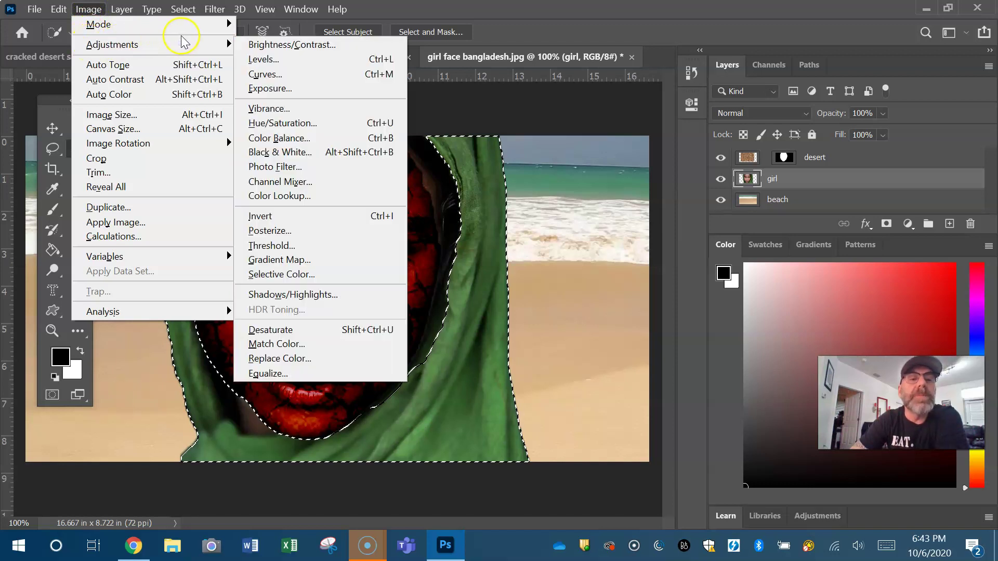
pyautogui.click(324, 78)
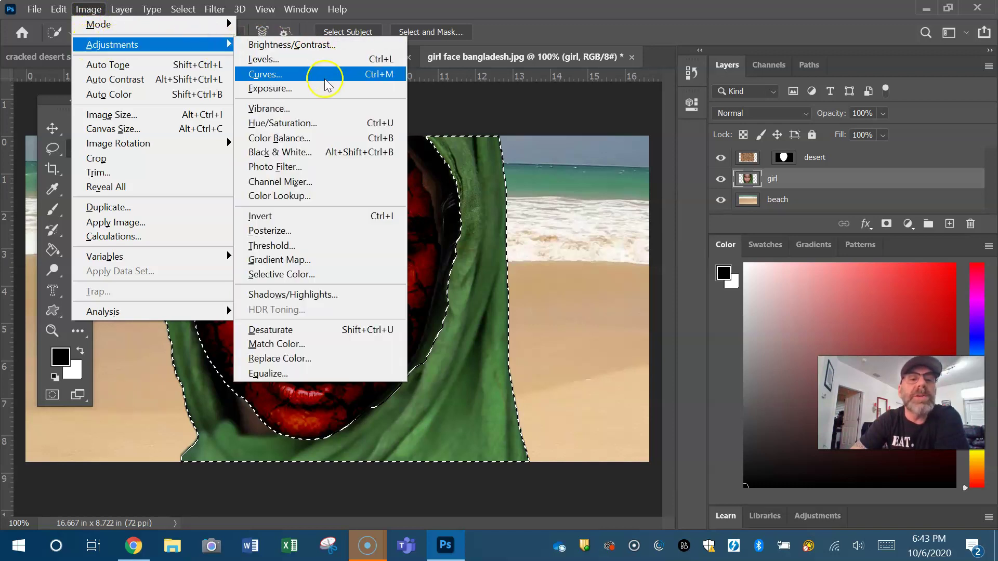
pyautogui.click(322, 123)
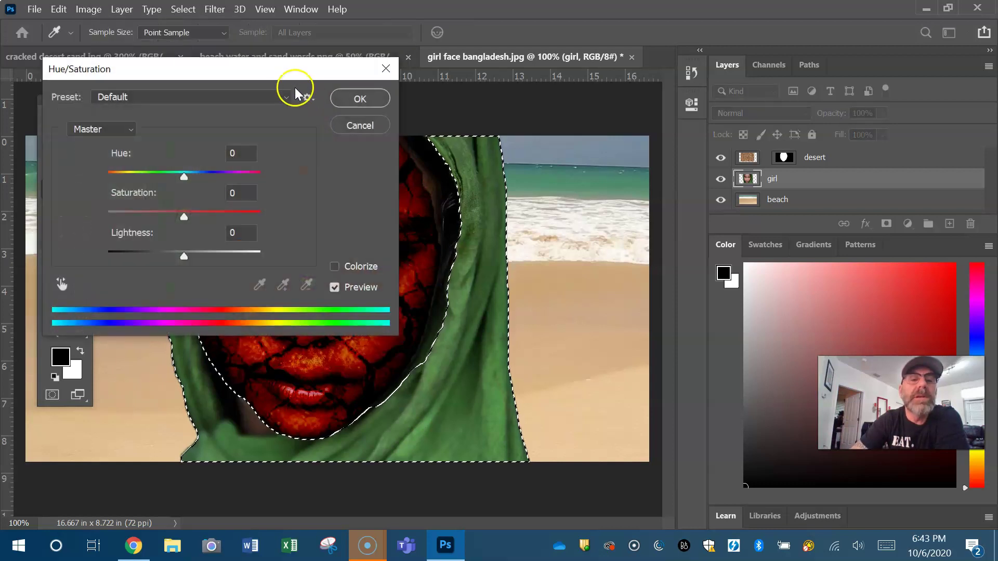
pyautogui.moveTo(284, 73); pyautogui.dragTo(785, 83)
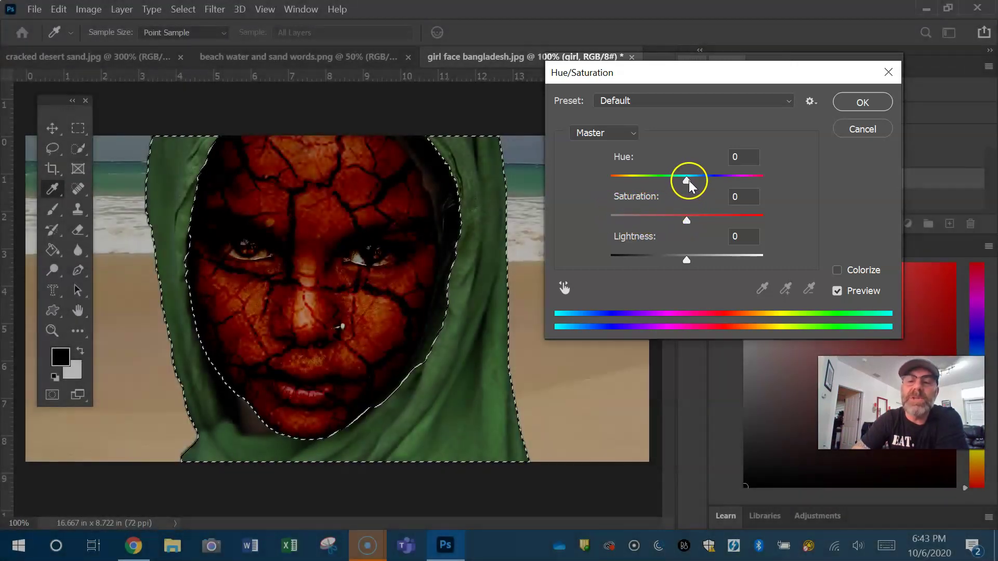
pyautogui.moveTo(687, 180)
pyautogui.mouseDown()
pyautogui.moveTo(638, 156)
pyautogui.moveTo(627, 182)
pyautogui.mouseUp()
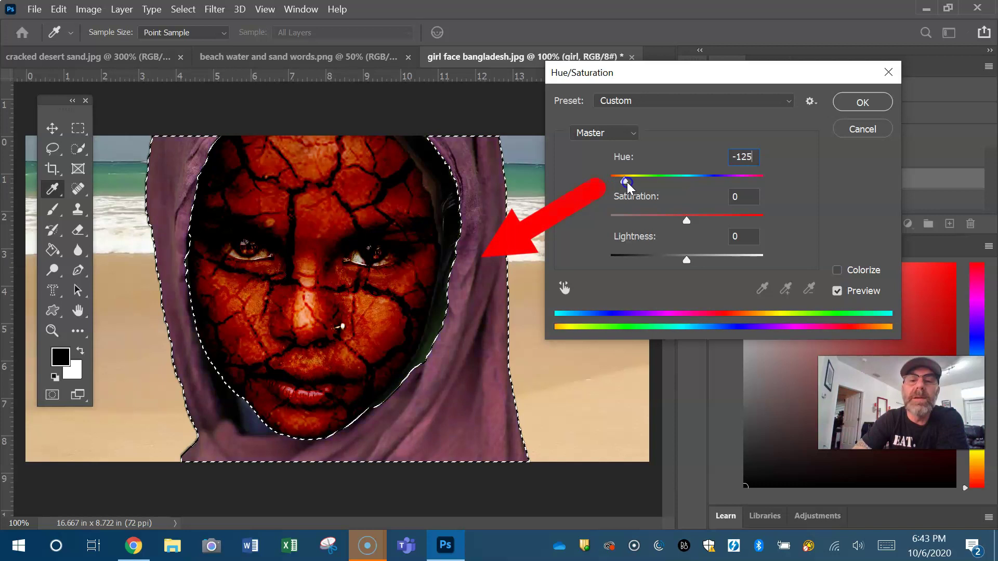
pyautogui.moveTo(627, 182)
pyautogui.mouseDown()
pyautogui.moveTo(767, 172)
pyautogui.moveTo(498, 175)
pyautogui.mouseUp()
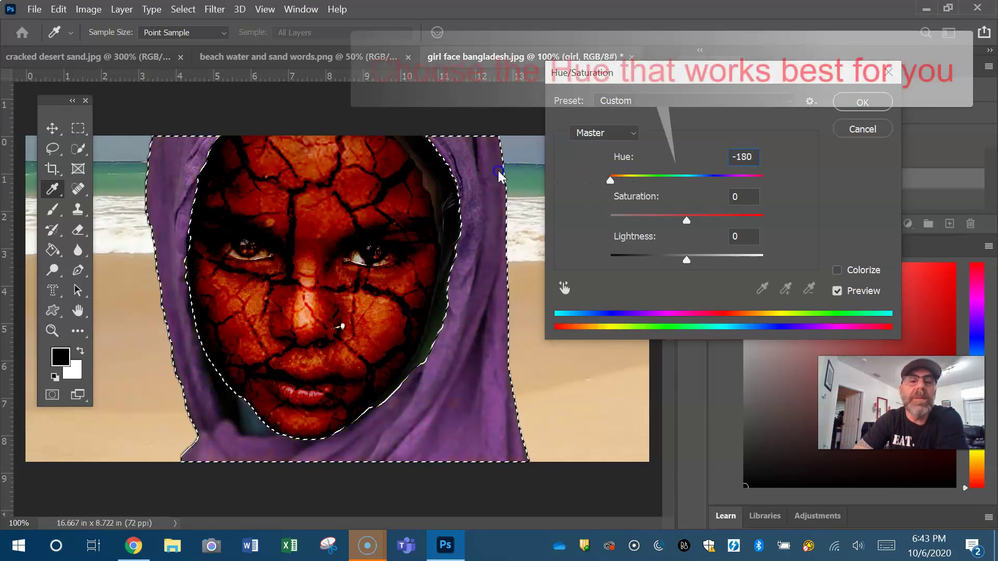
pyautogui.moveTo(610, 180); pyautogui.dragTo(649, 180)
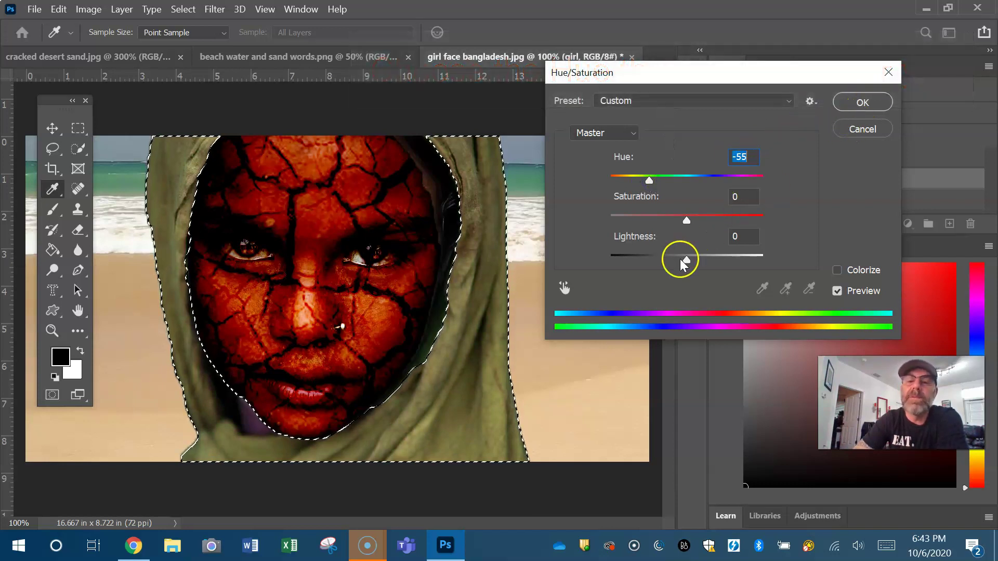
pyautogui.moveTo(683, 259)
pyautogui.mouseDown()
pyautogui.moveTo(657, 271)
pyautogui.moveTo(719, 264)
pyautogui.moveTo(688, 264)
pyautogui.mouseUp()
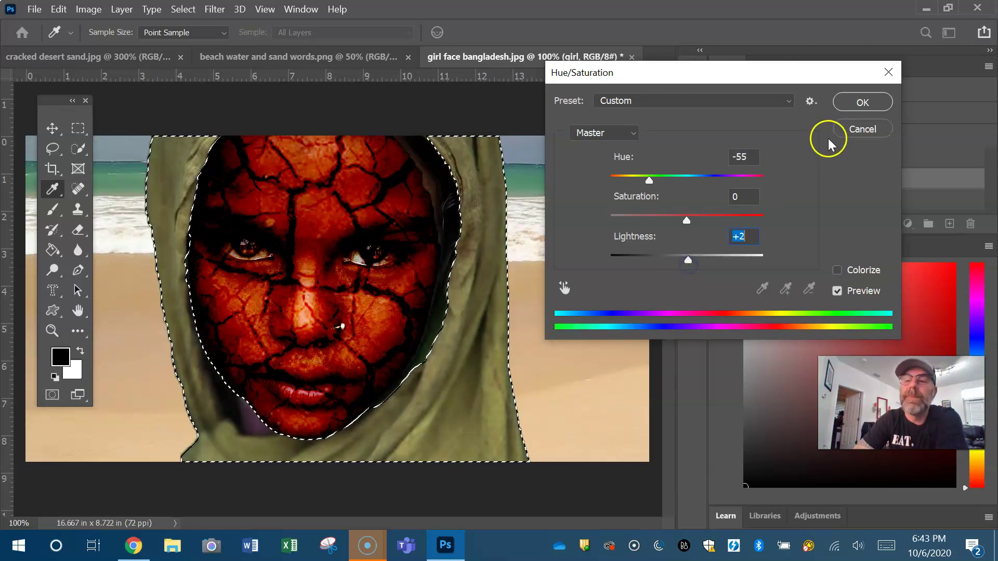
pyautogui.click(860, 102)
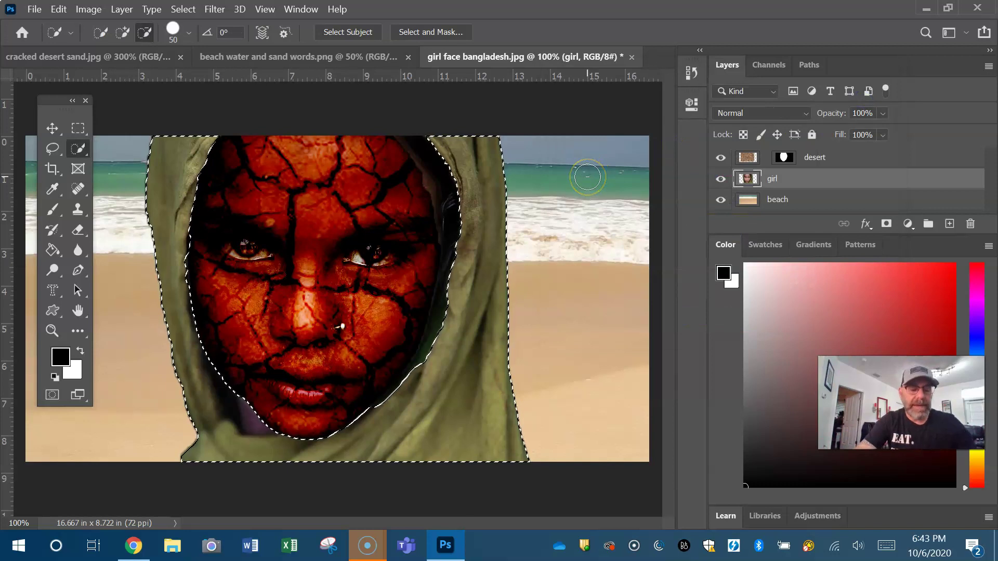
pyautogui.hotkey('ctrl', 'd')
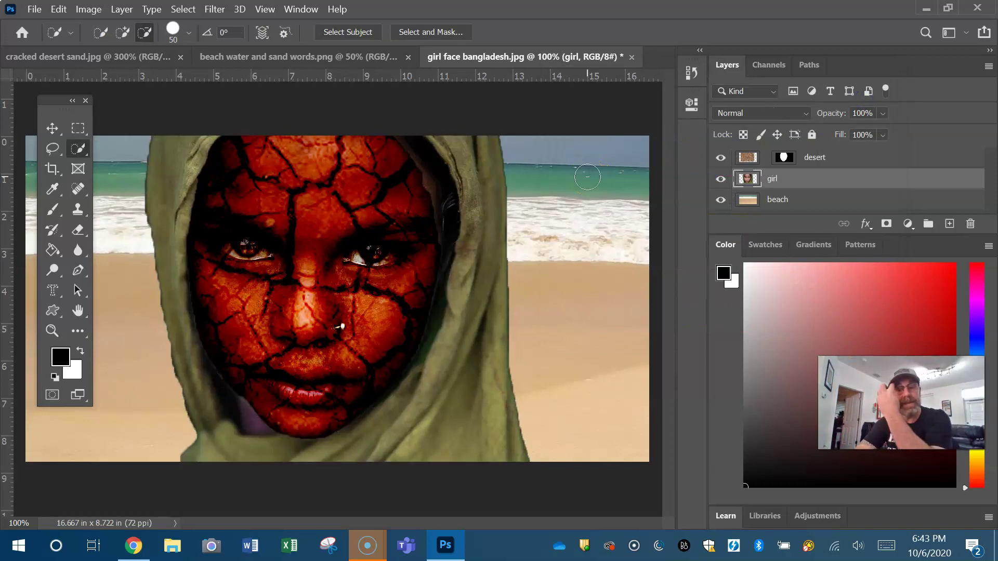
# - Tint the beach layer purple using Hue/Saturation with Hue at -145
pyautogui.click(787, 201)
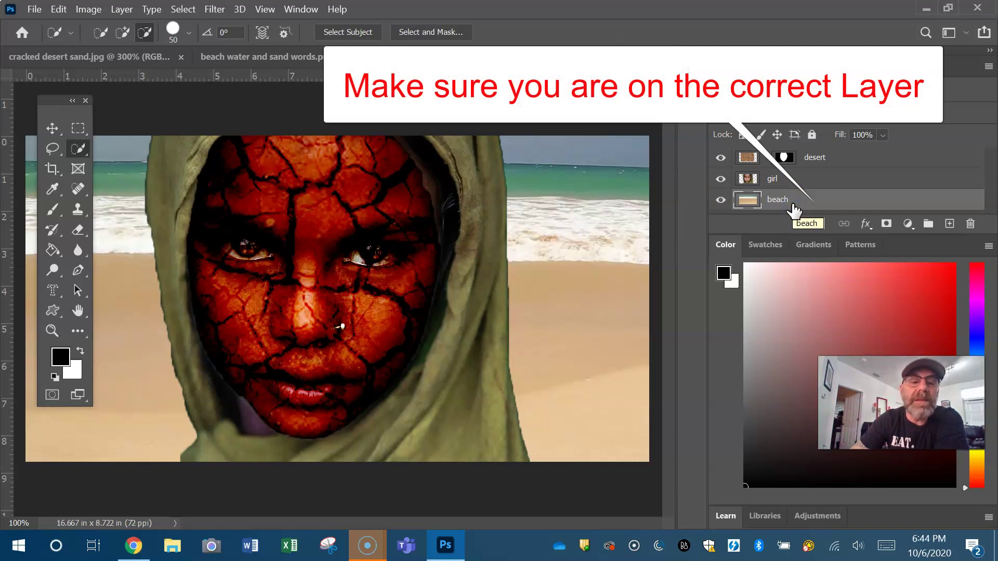
pyautogui.click(86, 9)
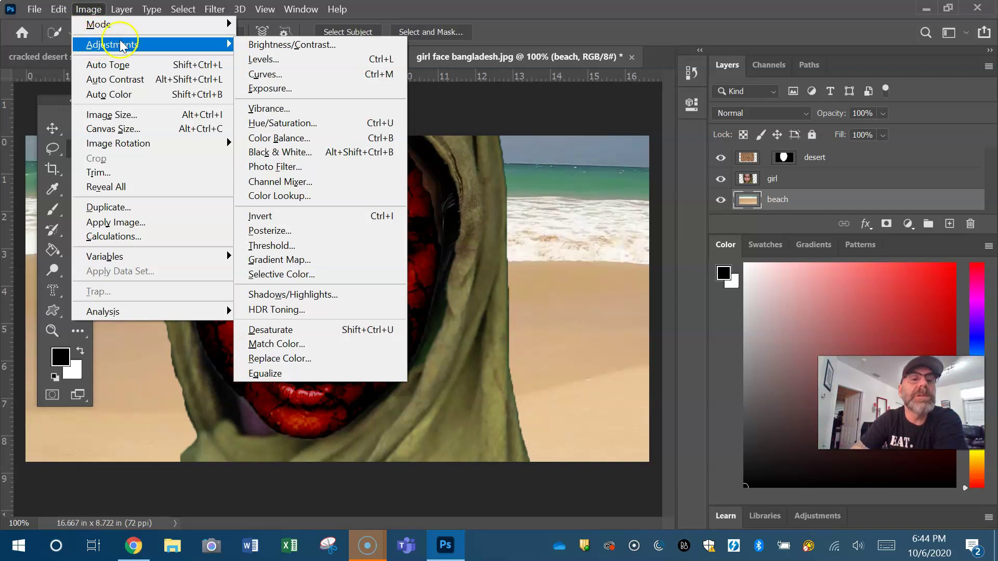
pyautogui.moveTo(112, 44)
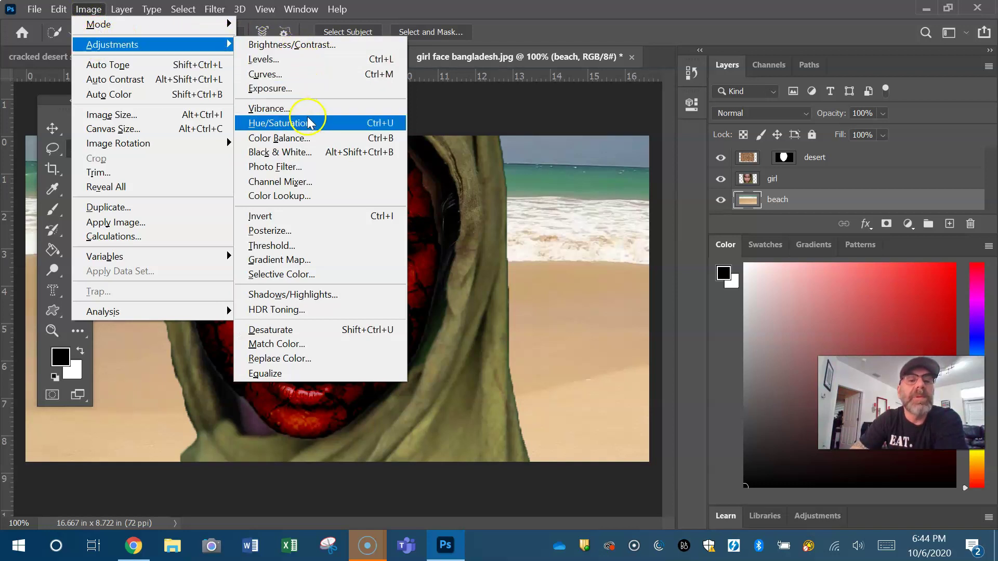
pyautogui.click(338, 125)
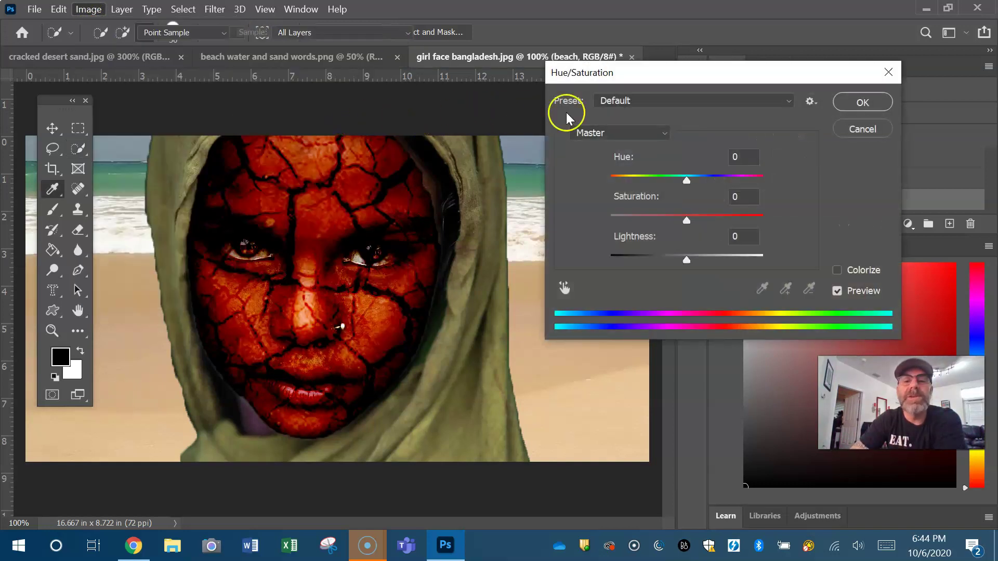
pyautogui.moveTo(688, 182)
pyautogui.mouseDown()
pyautogui.moveTo(619, 187)
pyautogui.moveTo(768, 173)
pyautogui.moveTo(606, 174)
pyautogui.moveTo(647, 166)
pyautogui.moveTo(623, 165)
pyautogui.mouseUp()
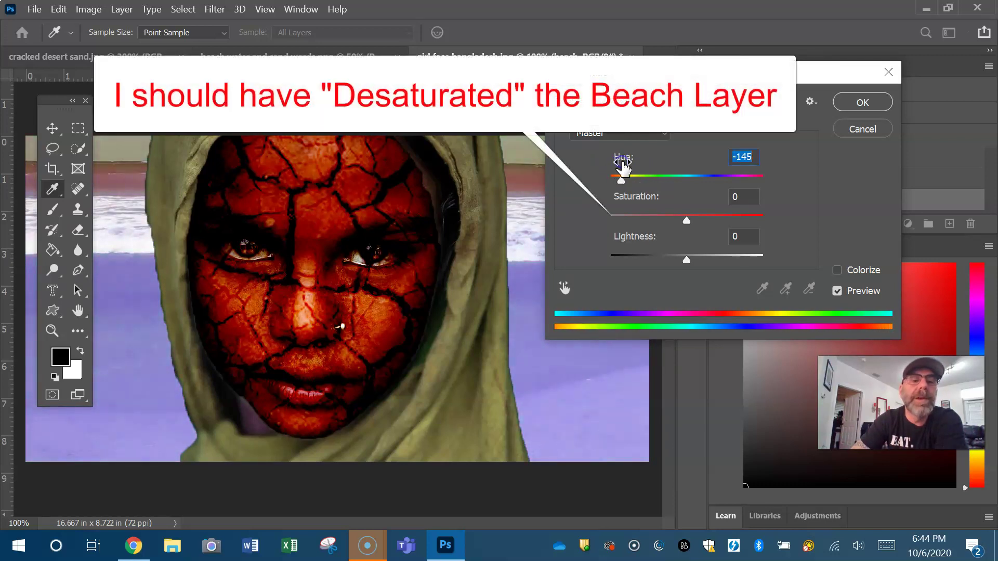
pyautogui.click(847, 104)
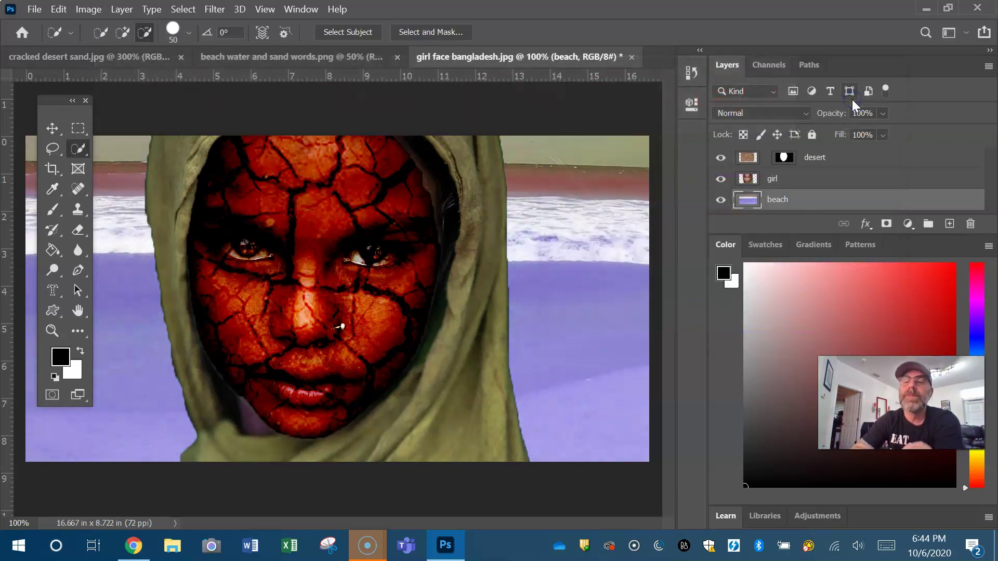
# - Add a drop shadow to the girl layer with its angle at about -52°
pyautogui.click(788, 181)
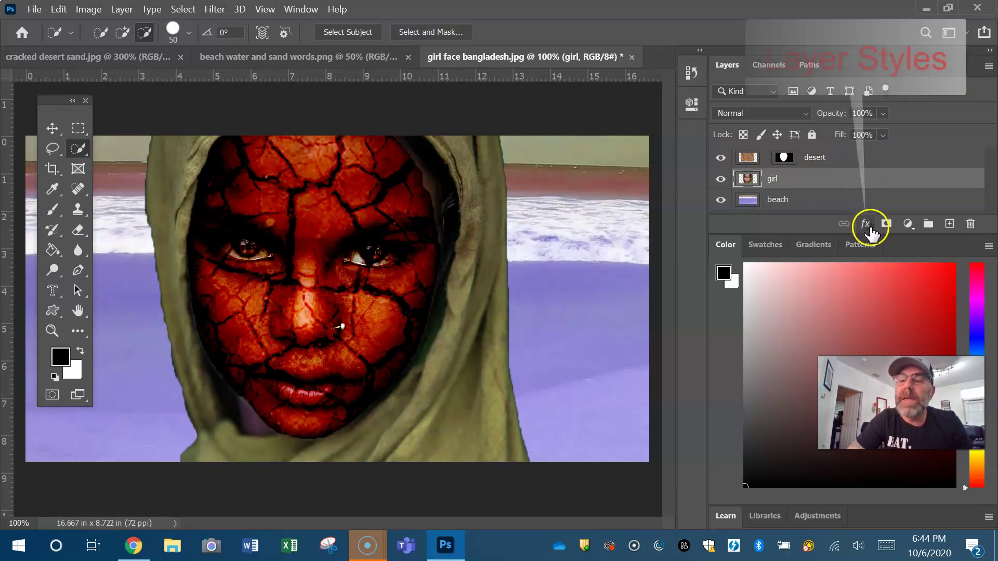
pyautogui.click(868, 228)
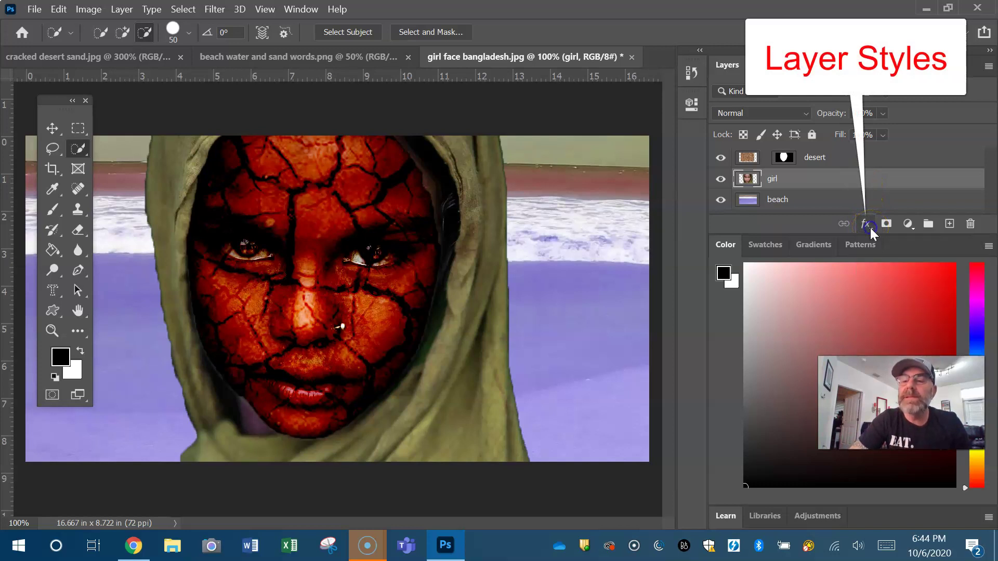
pyautogui.click(870, 228)
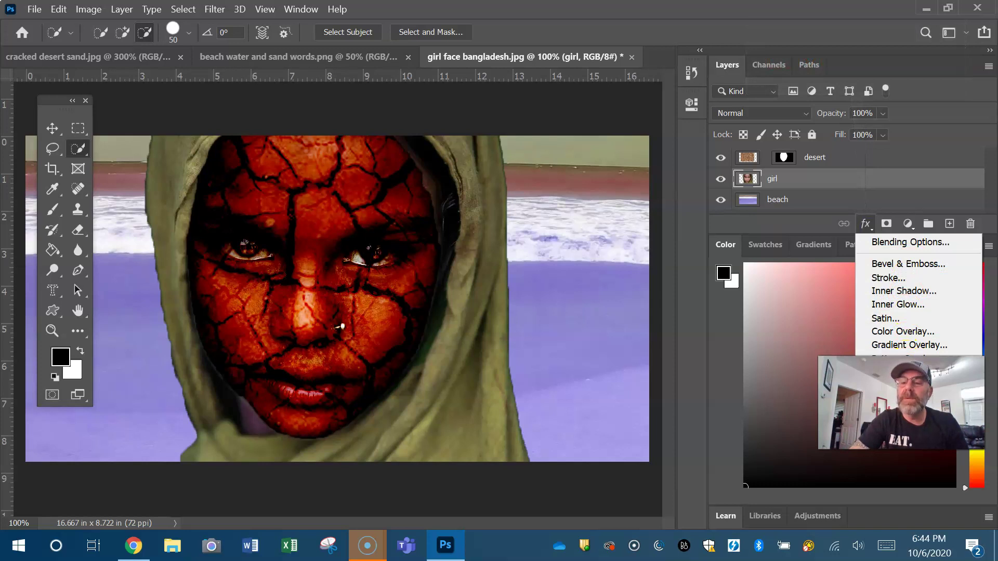
pyautogui.click(907, 358)
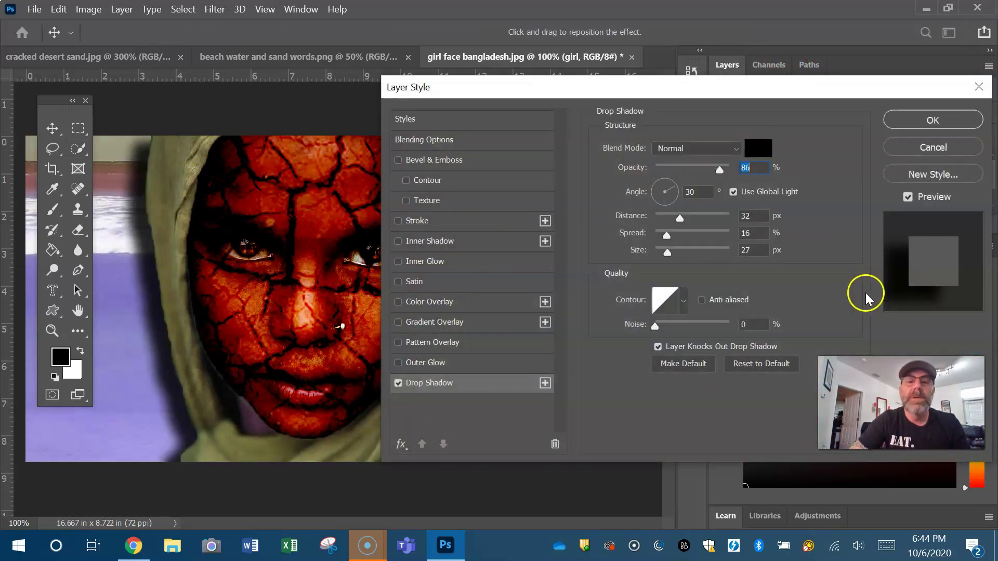
pyautogui.moveTo(662, 91); pyautogui.dragTo(797, 79)
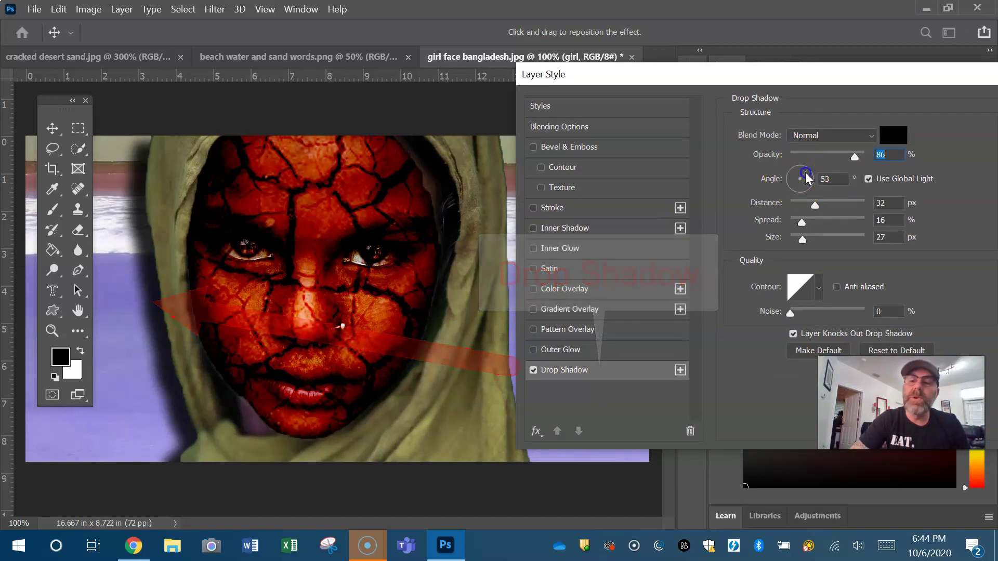
pyautogui.click(795, 168)
pyautogui.click(788, 187)
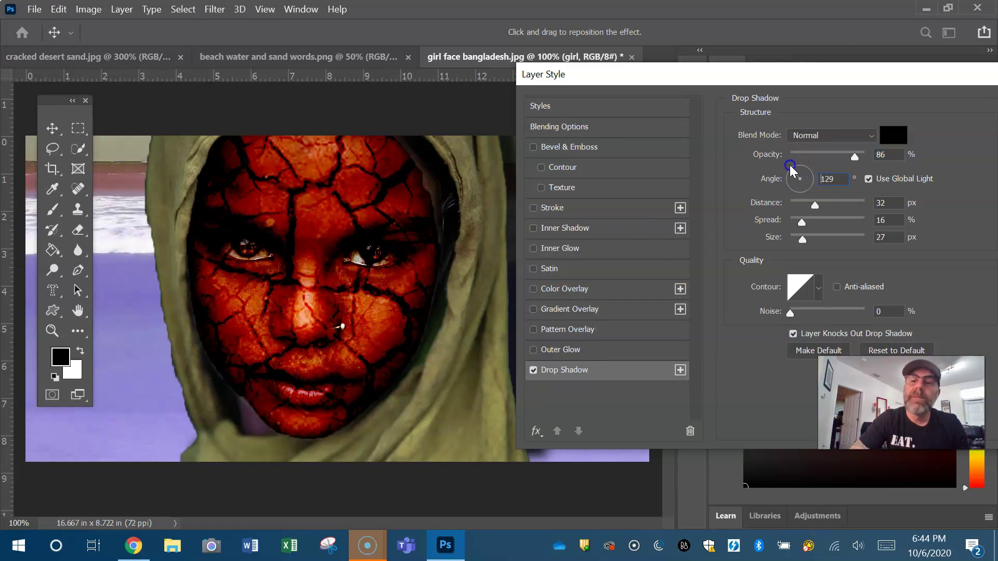
pyautogui.moveTo(791, 169); pyautogui.dragTo(793, 171)
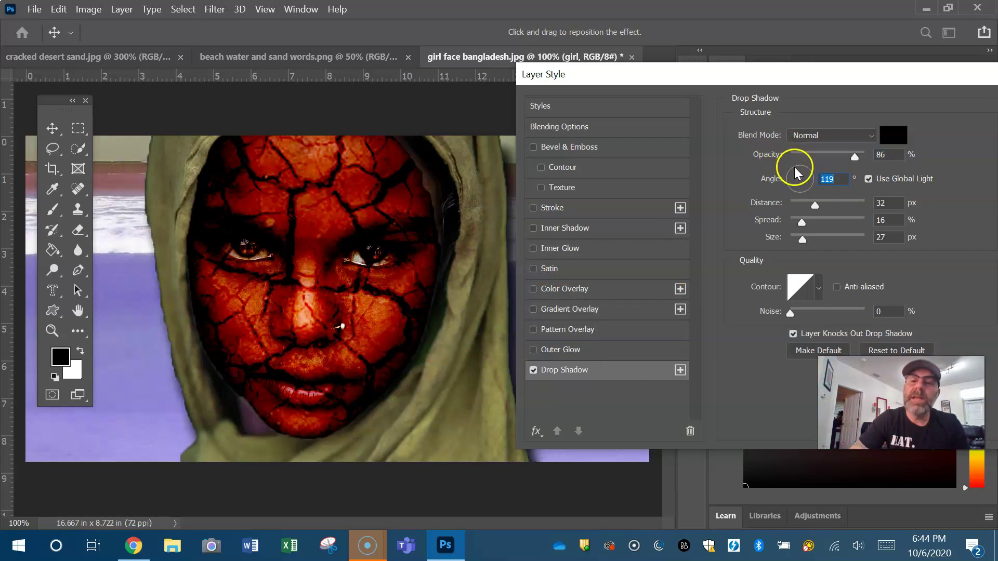
pyautogui.moveTo(812, 191); pyautogui.dragTo(813, 200)
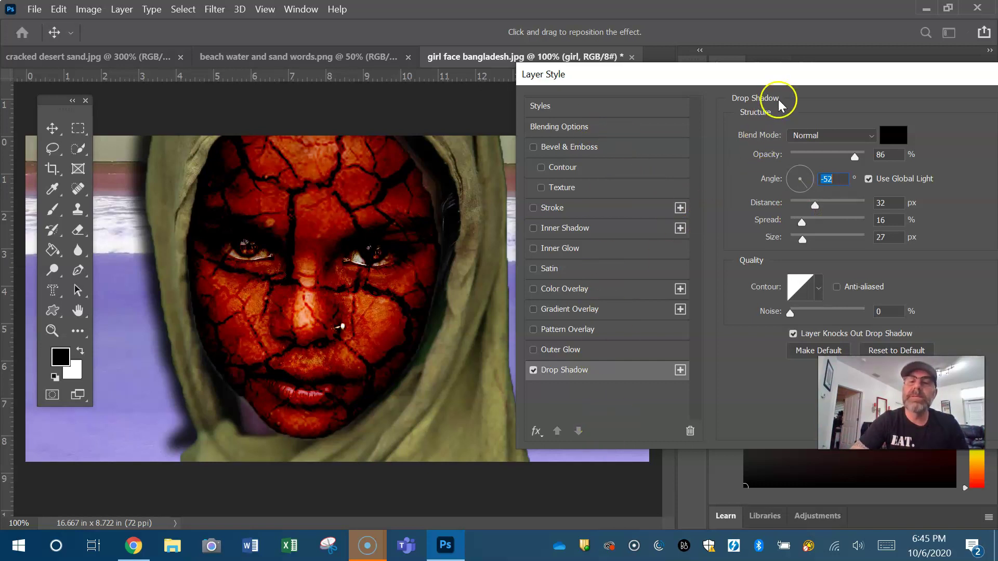
# - Add a 10 px black stroke outline and apply both layer effects
pyautogui.click(575, 208)
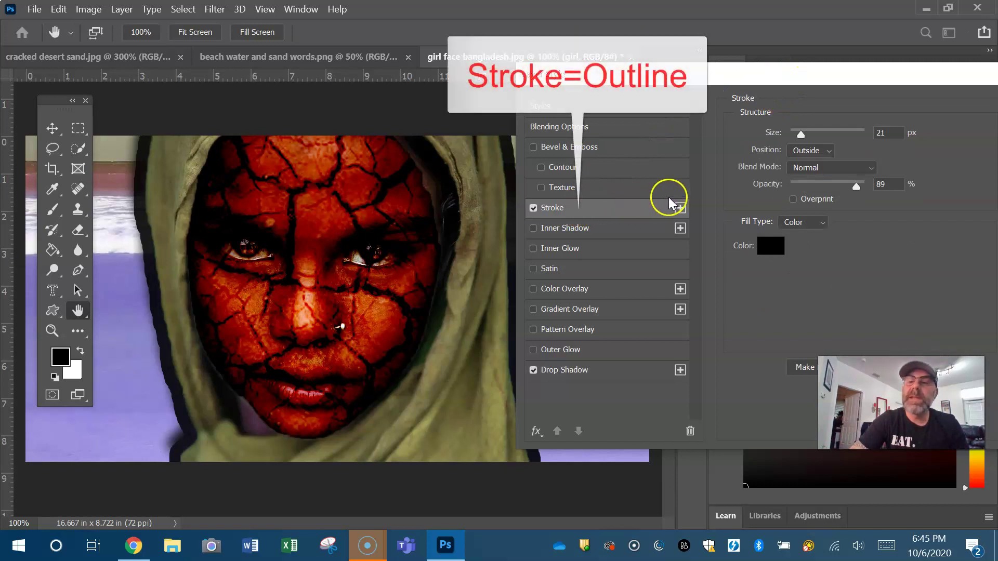
pyautogui.moveTo(696, 78); pyautogui.dragTo(728, 82)
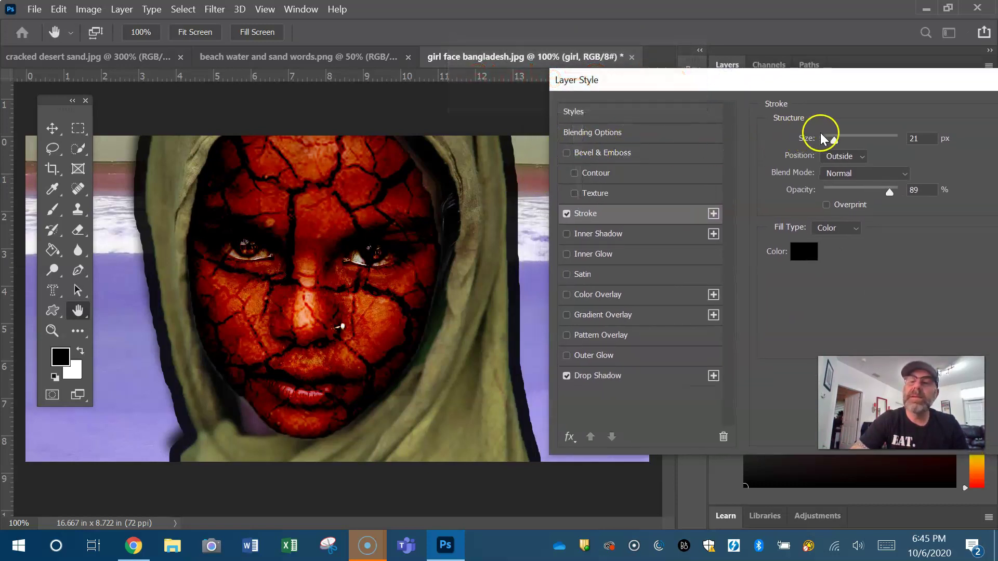
pyautogui.moveTo(833, 141); pyautogui.dragTo(831, 141)
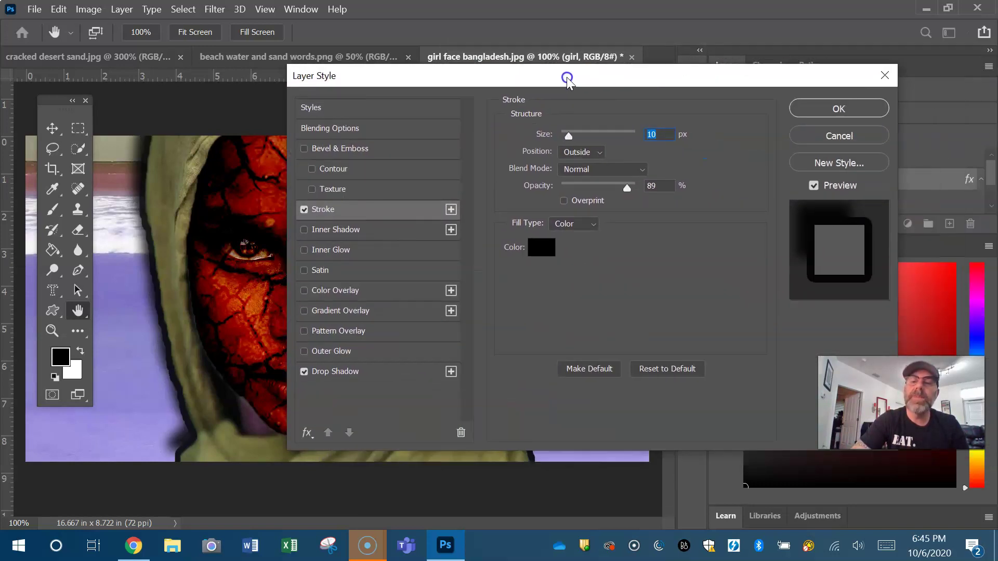
pyautogui.moveTo(829, 84); pyautogui.dragTo(514, 77)
pyautogui.click(767, 104)
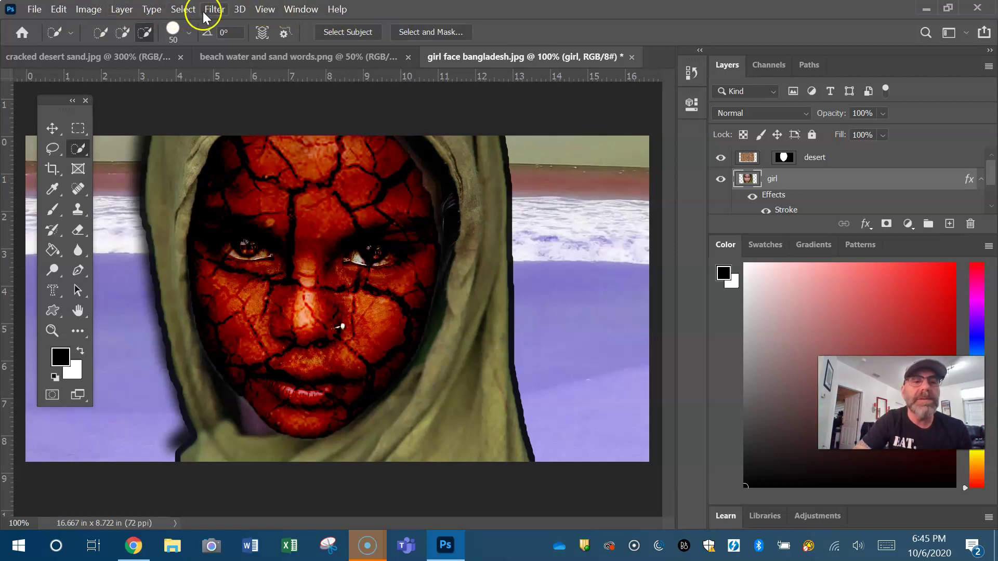
# - Switch to Full Screen Mode via View > Screen Mode and confirm the prompt
pyautogui.click(266, 10)
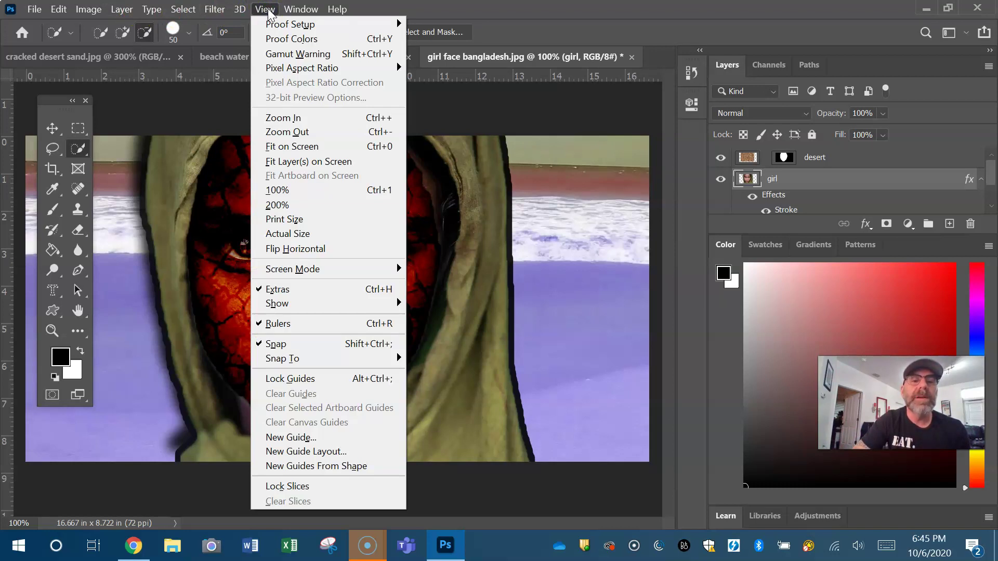
pyautogui.click(283, 151)
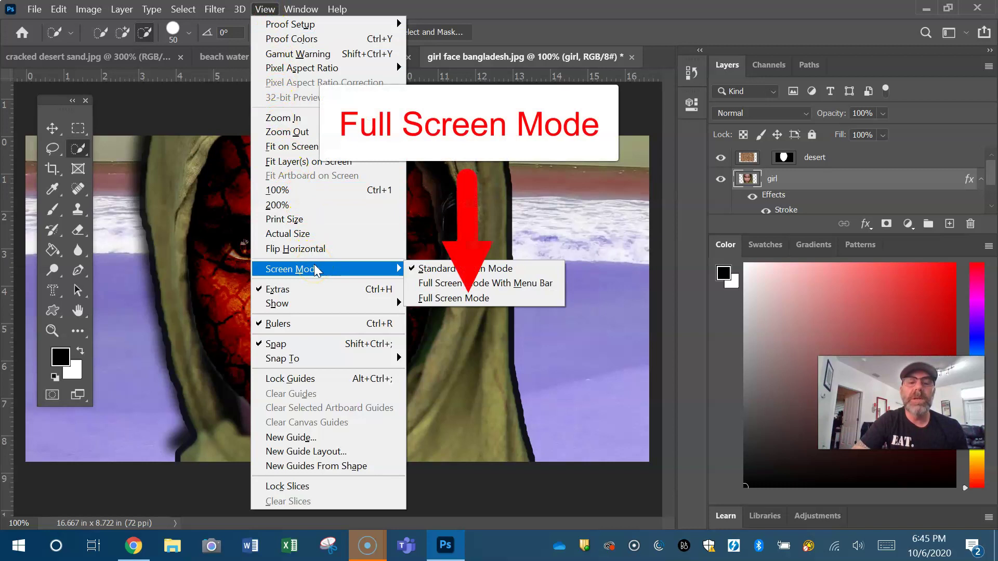
pyautogui.click(461, 298)
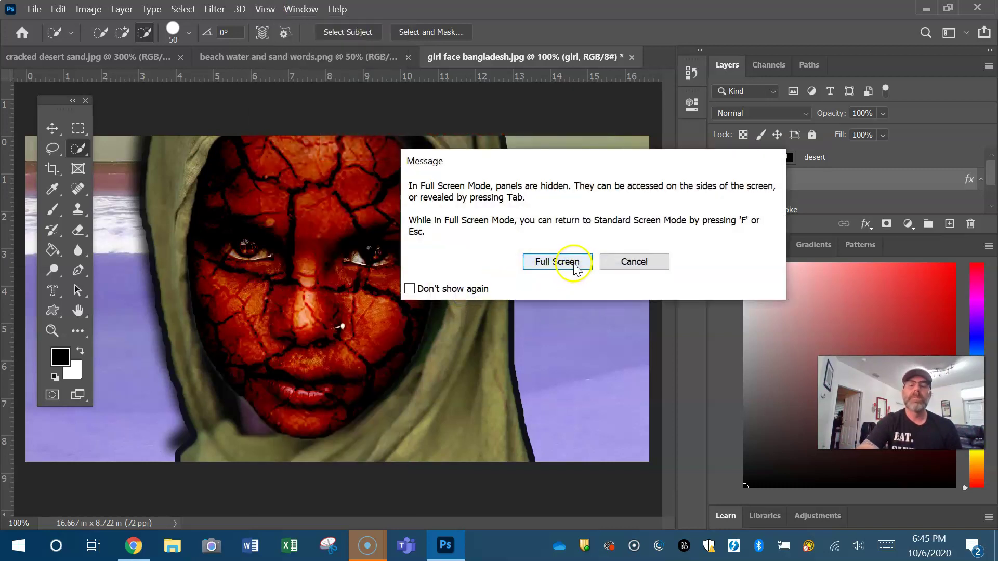
pyautogui.click(571, 265)
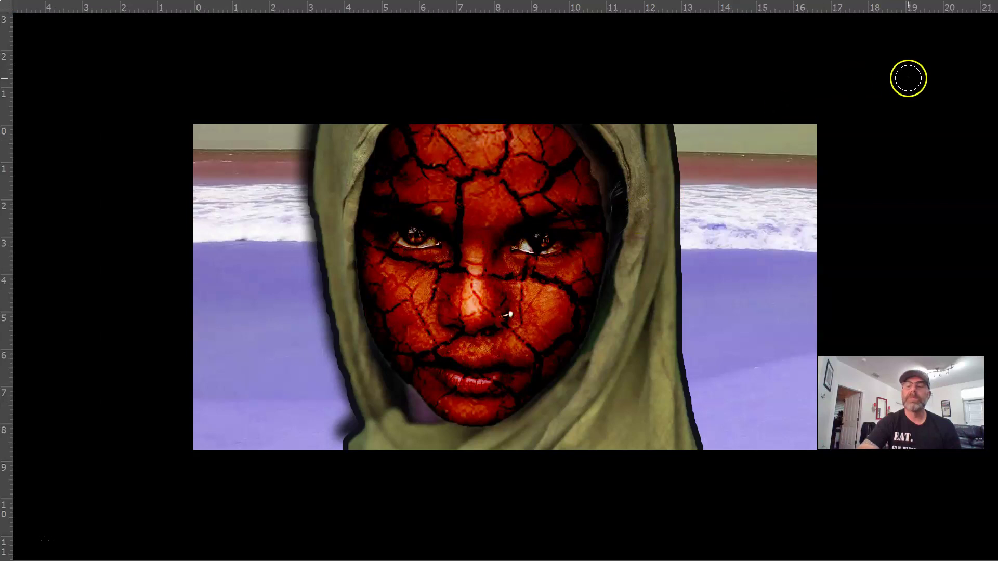